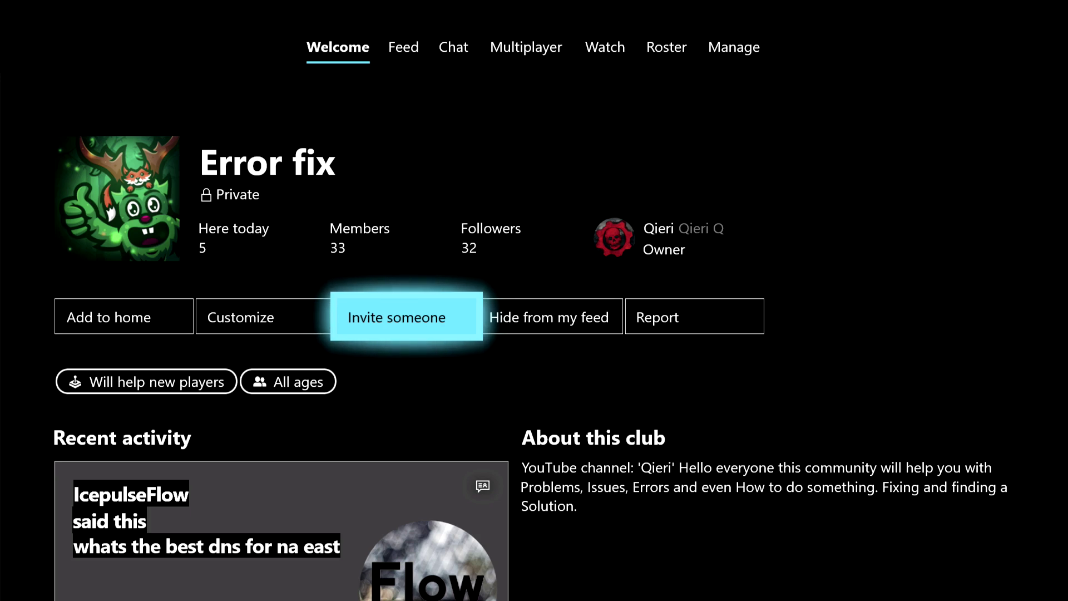
- Look across the Error fix club's action buttons, then leave the club page for Home
{"action": "key", "text": "Right"}
{"action": "key", "text": "Right"}
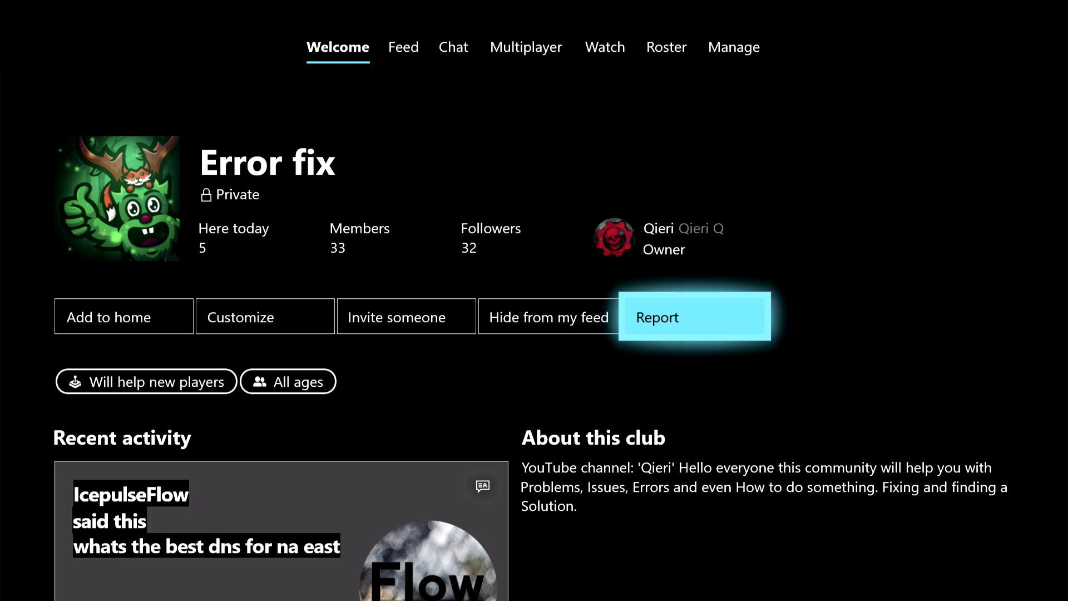
{"action": "key", "text": "Left"}
{"action": "key", "text": "Left"}
{"action": "key", "text": "Left"}
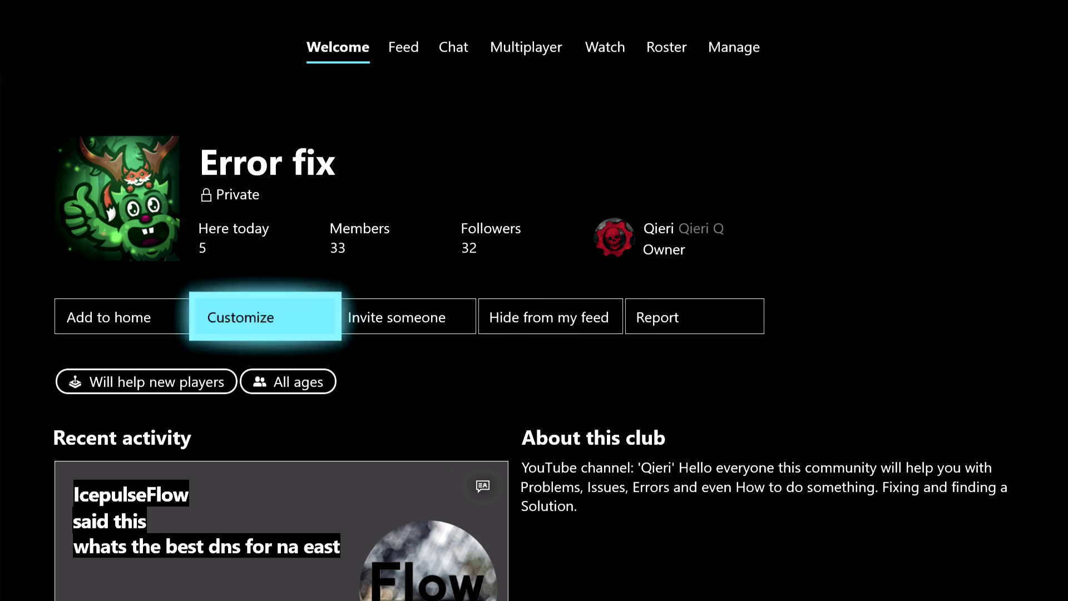
{"action": "key", "text": "Left"}
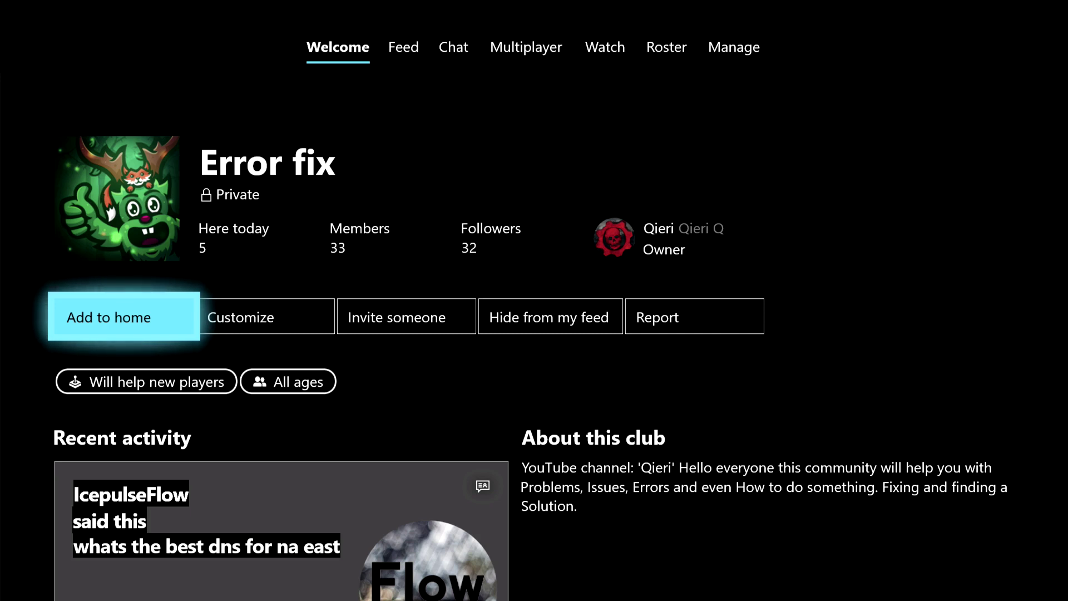
{"action": "key", "text": "Return"}
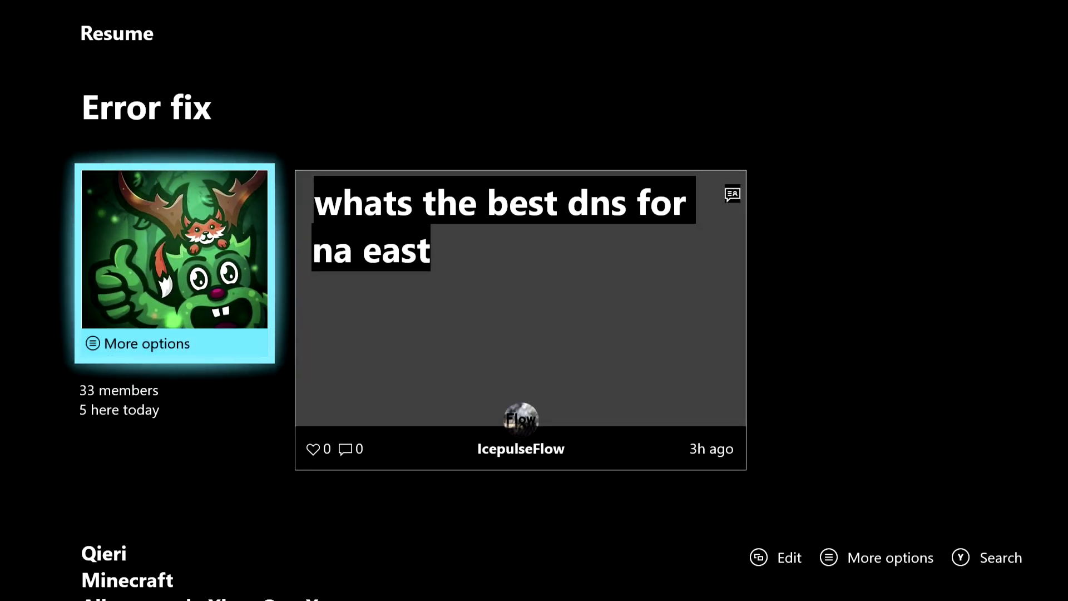
- Bring up the guide, enter Settings and move to the Personalization tile on General
{"action": "key", "text": "super"}
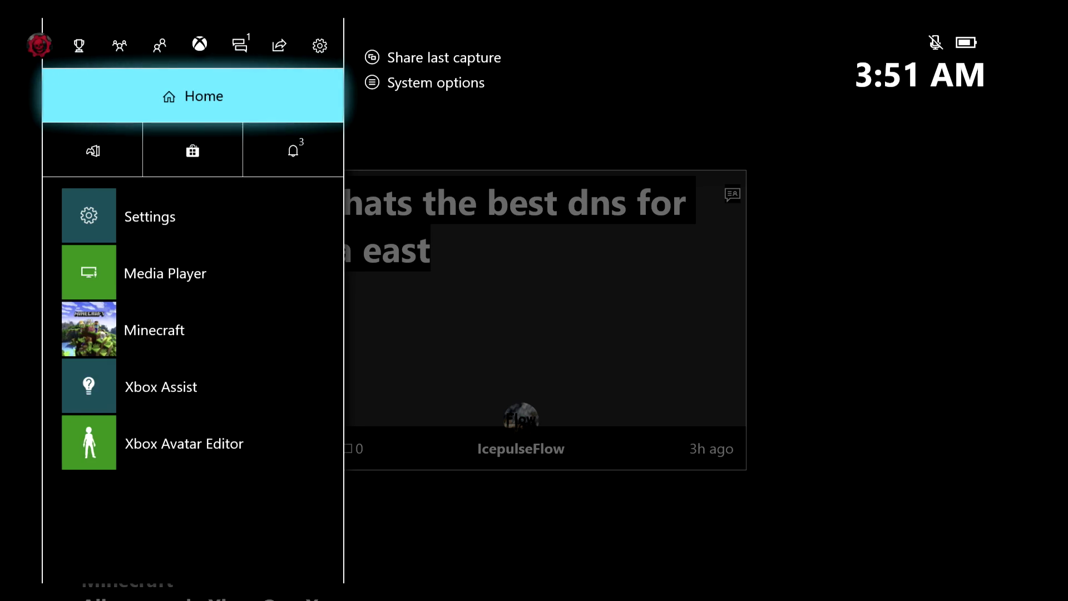
{"action": "key", "text": "Down"}
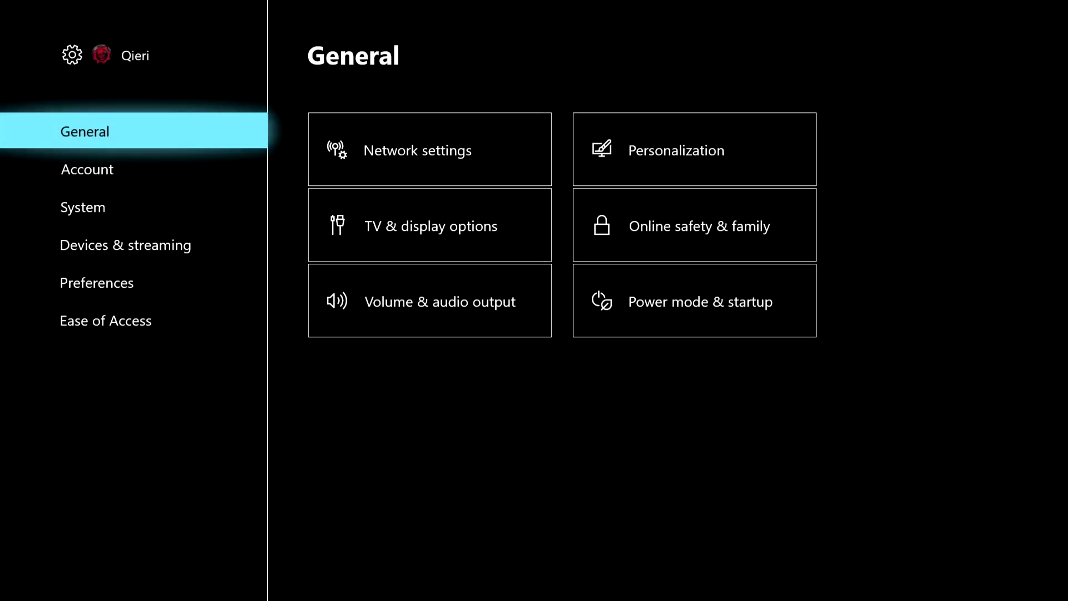
{"action": "key", "text": "Right"}
{"action": "key", "text": "Right"}
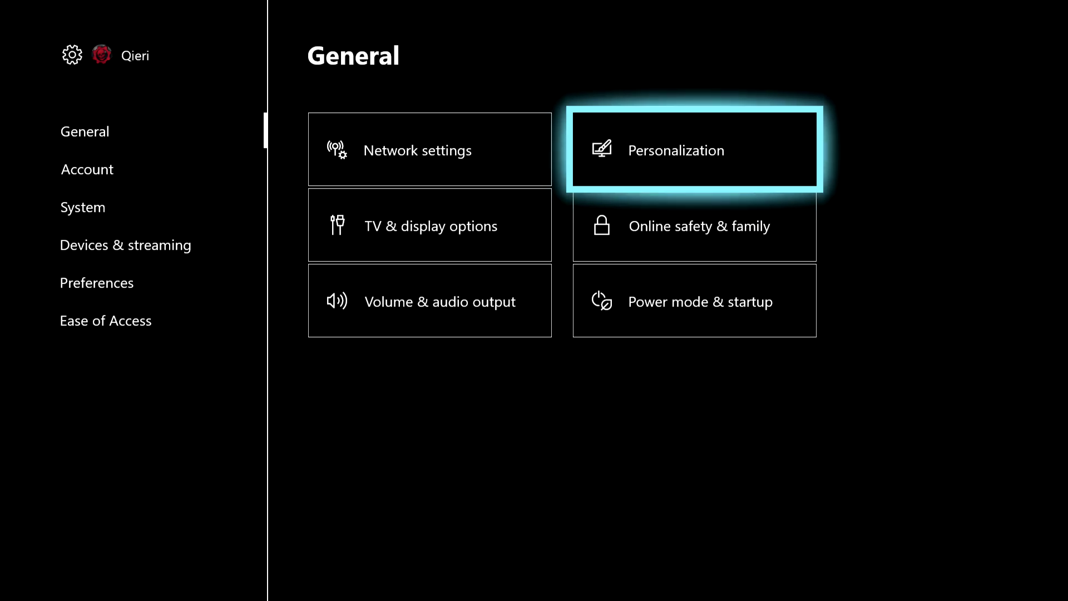
- Enter Personalization and choose My color & background, raising the high-contrast notice
{"action": "key", "text": "Return"}
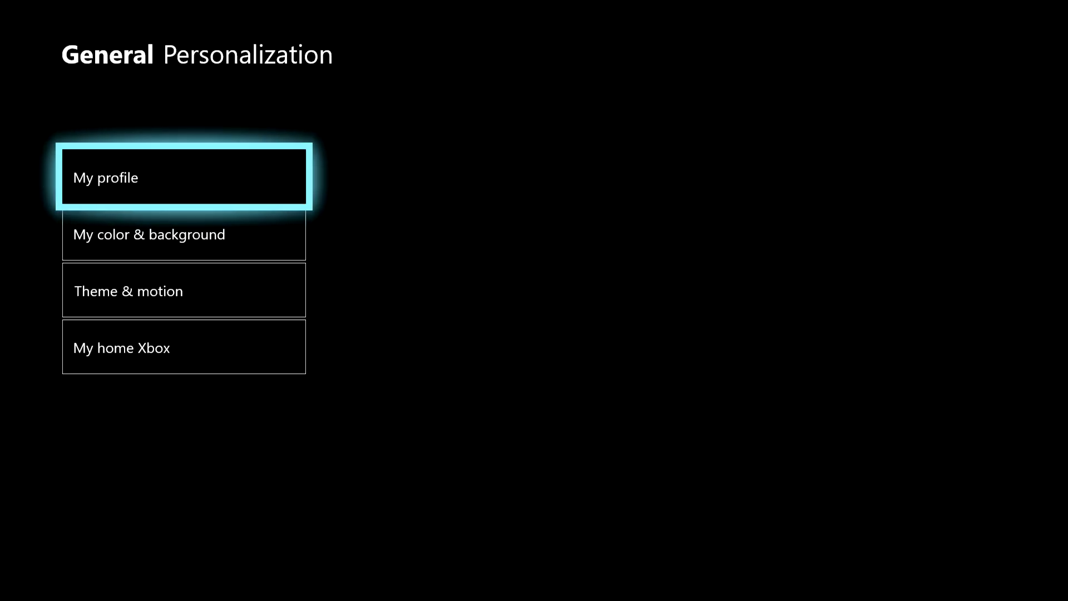
{"action": "key", "text": "Down"}
{"action": "key", "text": "Down"}
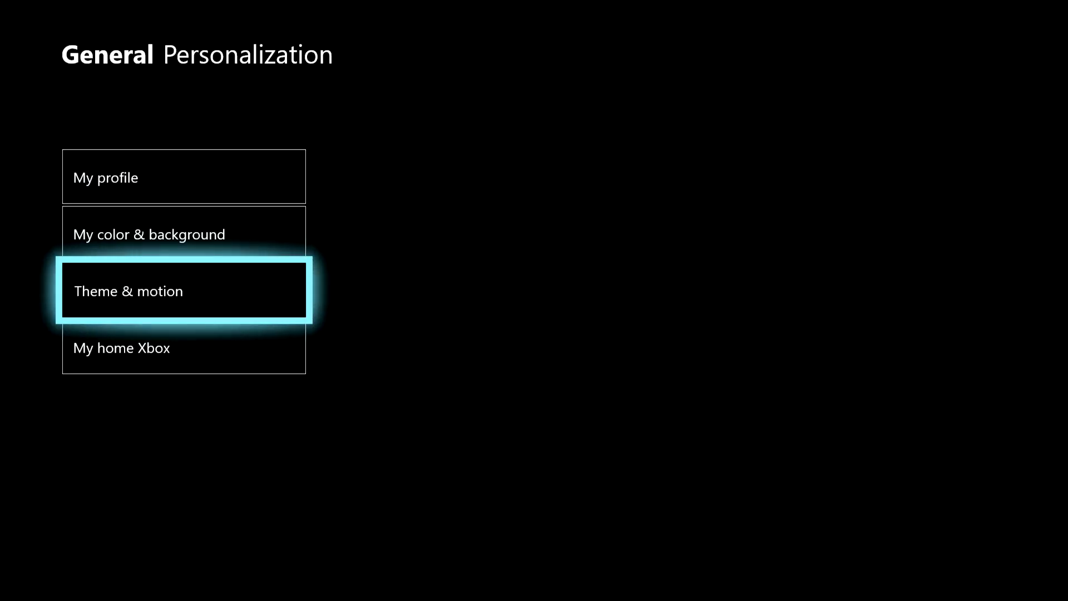
{"action": "key", "text": "Up"}
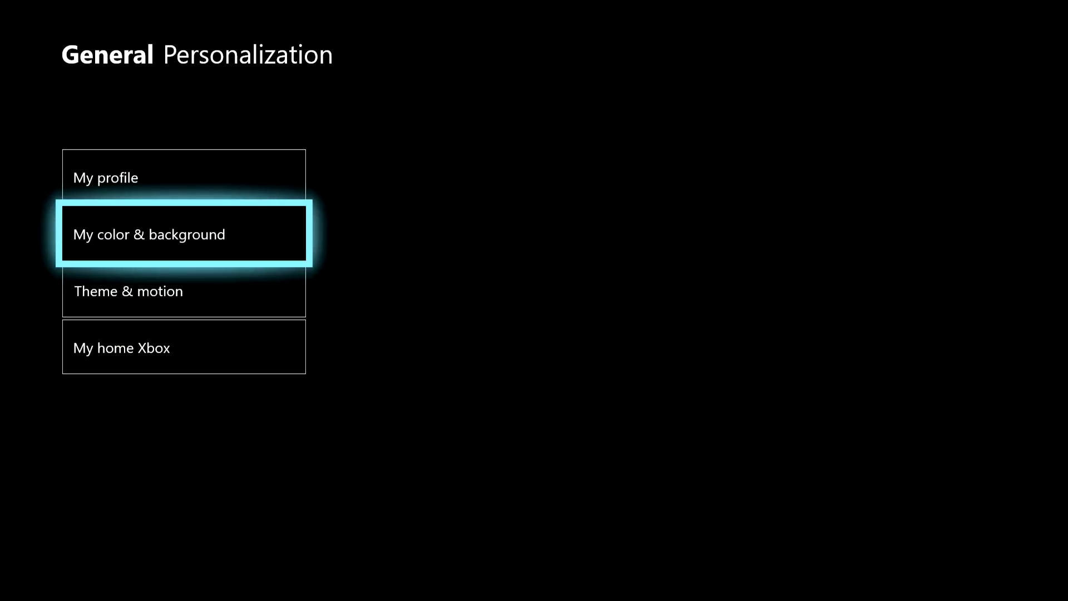
{"action": "key", "text": "Up"}
{"action": "key", "text": "Down"}
{"action": "key", "text": "Up"}
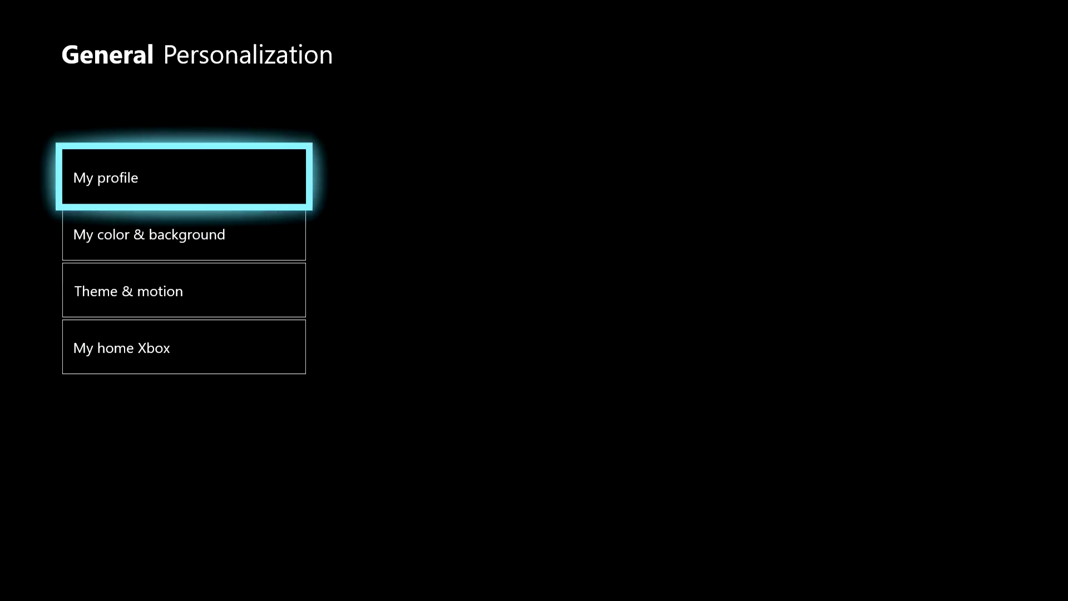
{"action": "key", "text": "Down"}
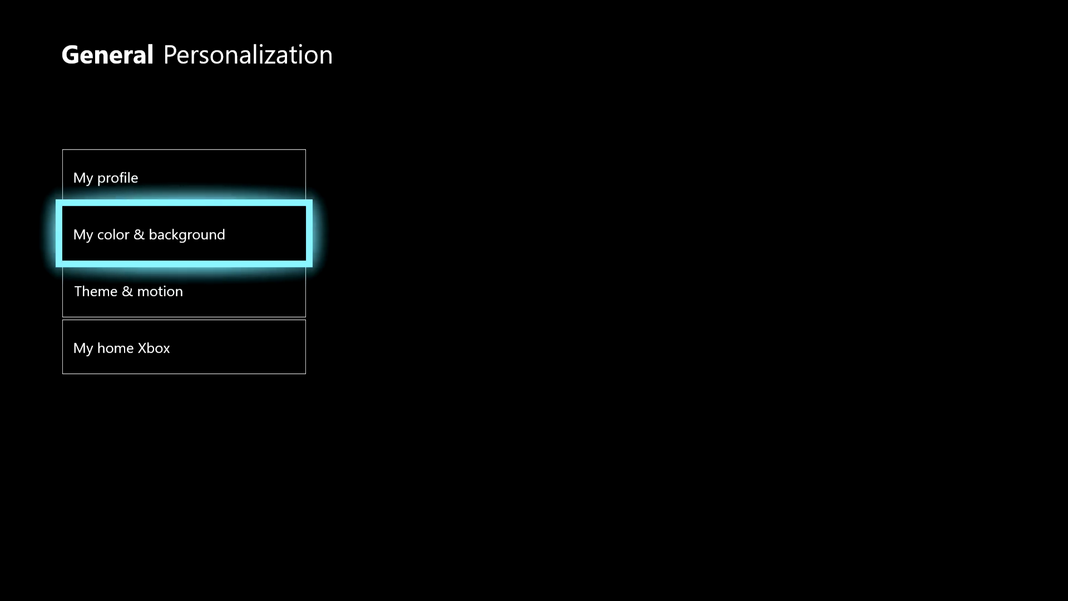
{"action": "key", "text": "Return"}
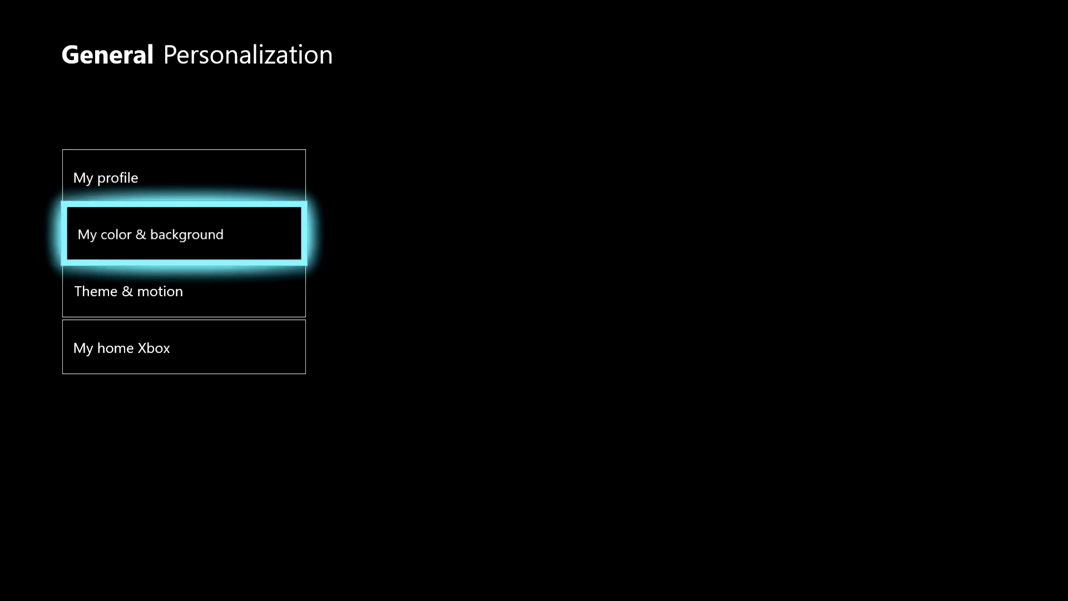
- Choose Keep it on in the high-contrast notice to reach the colour and background options
{"action": "key", "text": "Return"}
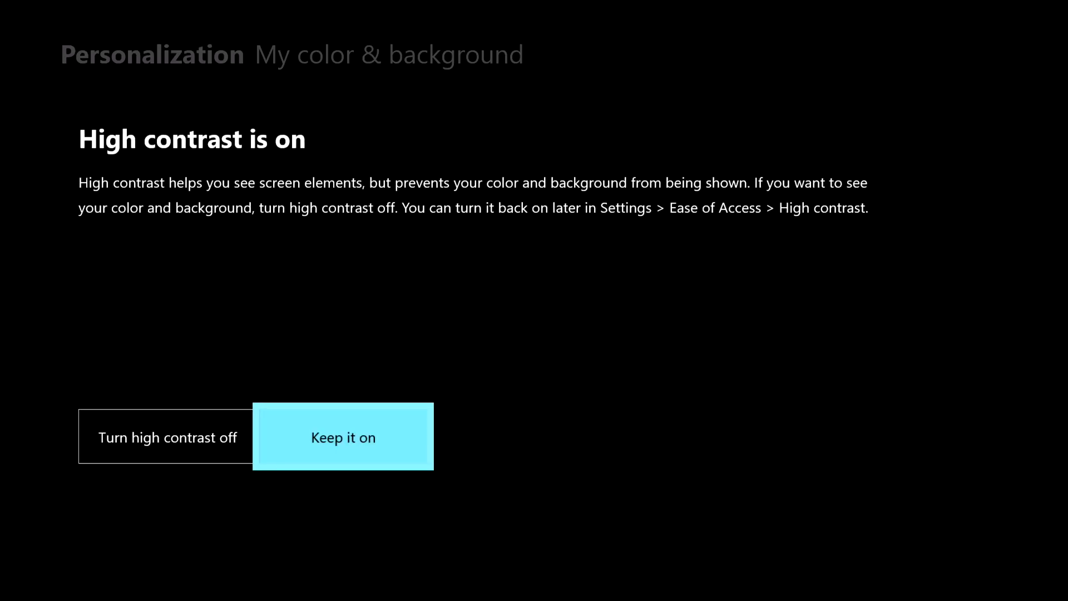
{"action": "key", "text": "Left"}
{"action": "key", "text": "Right"}
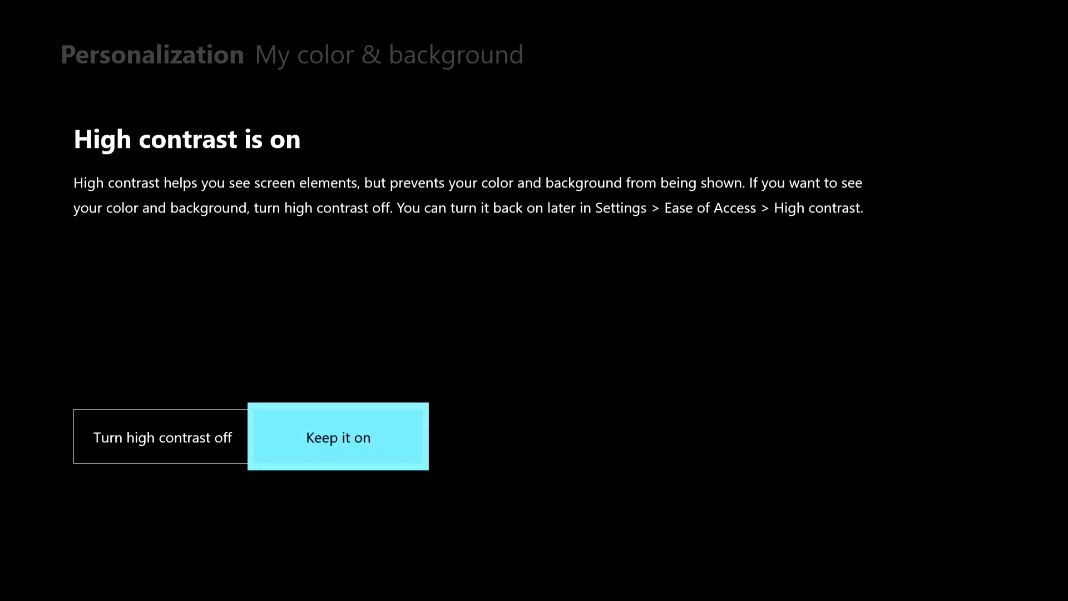
{"action": "key", "text": "Return"}
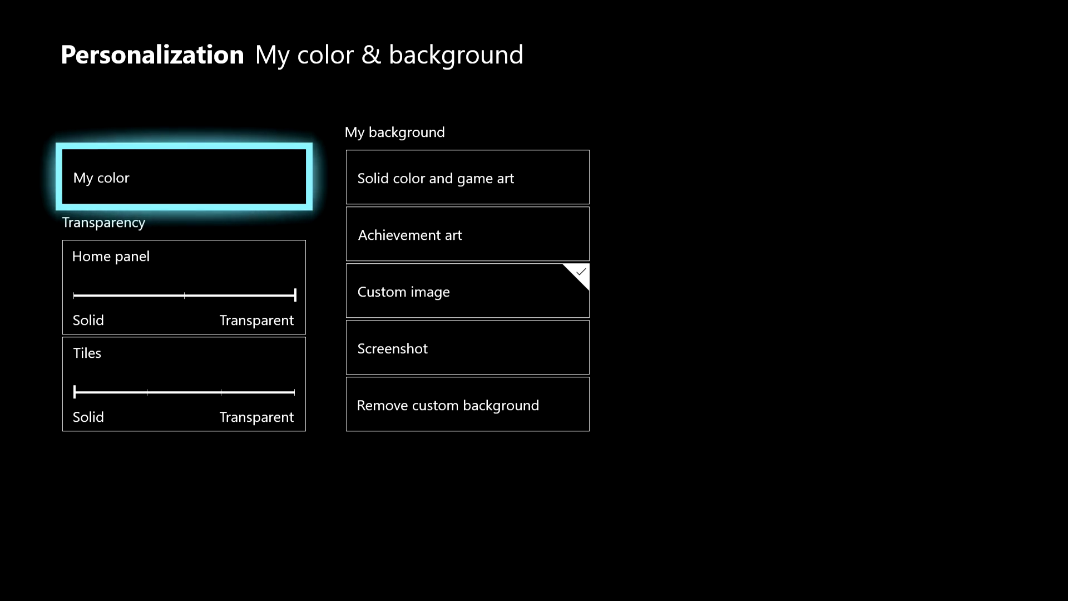
- Browse the Achievement art and Custom image backgrounds, then leave to the profile's Gaming tab
{"action": "key", "text": "Right"}
{"action": "key", "text": "Down"}
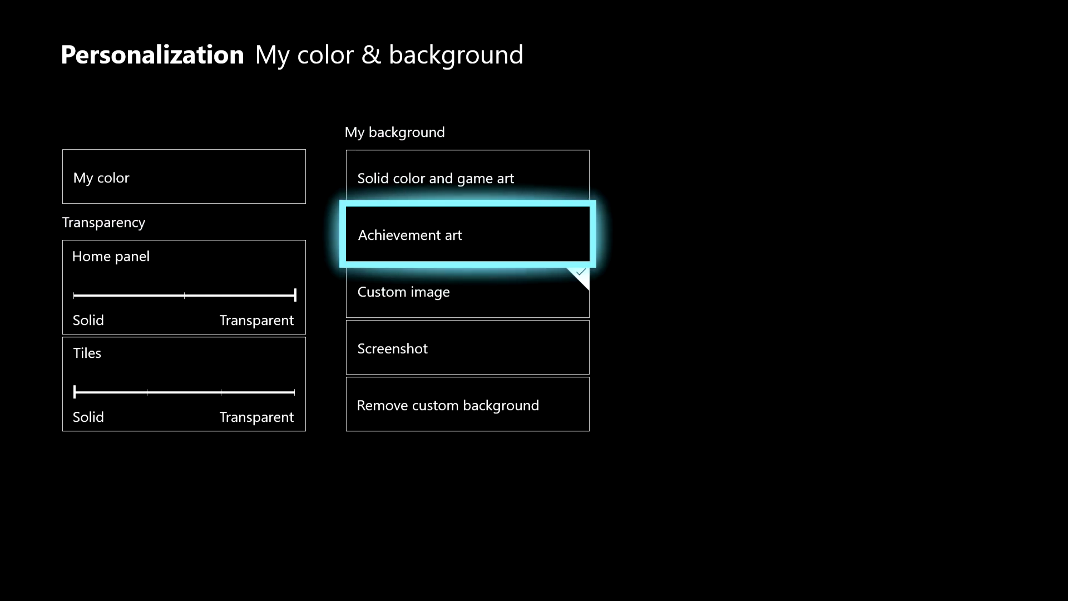
{"action": "key", "text": "Down"}
{"action": "key", "text": "Up"}
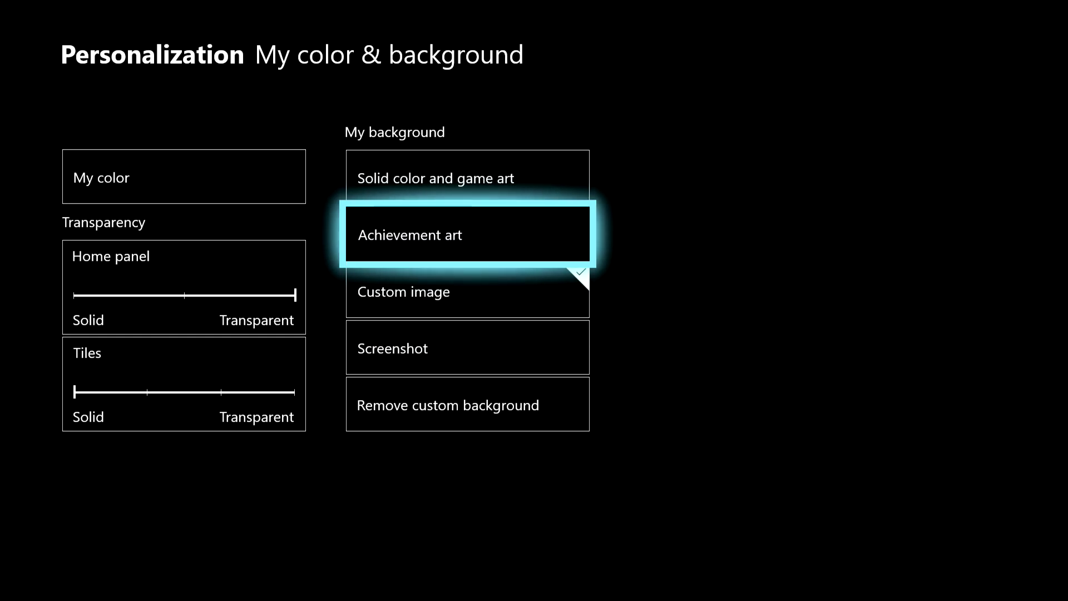
{"action": "key", "text": "Return"}
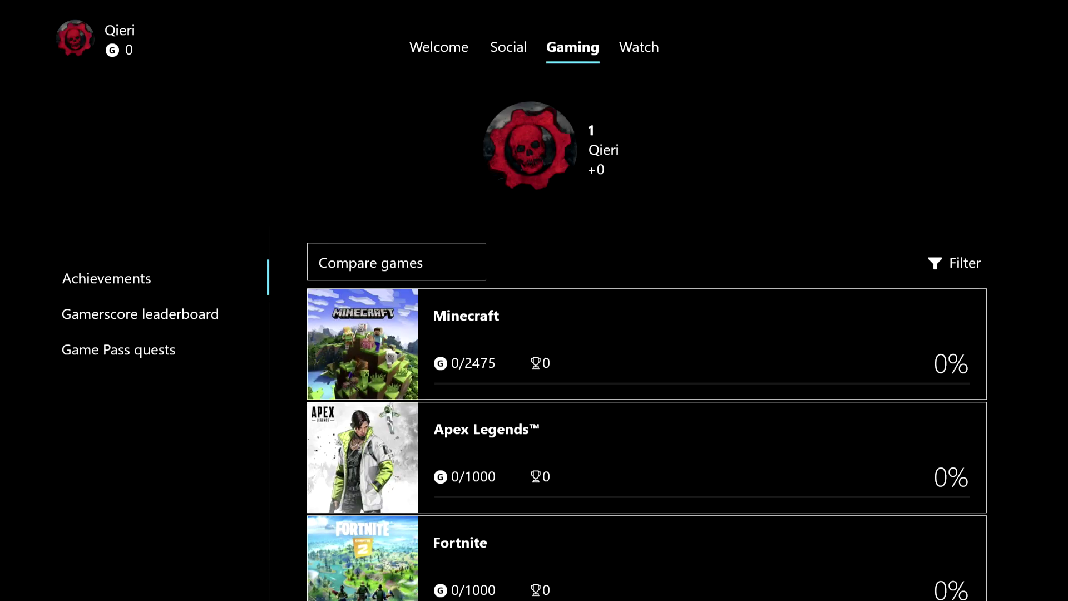
- Switch among the profile's Social, Gaming and Watch tabs, ending on Gaming
{"action": "key", "text": "Left"}
{"action": "key", "text": "Right"}
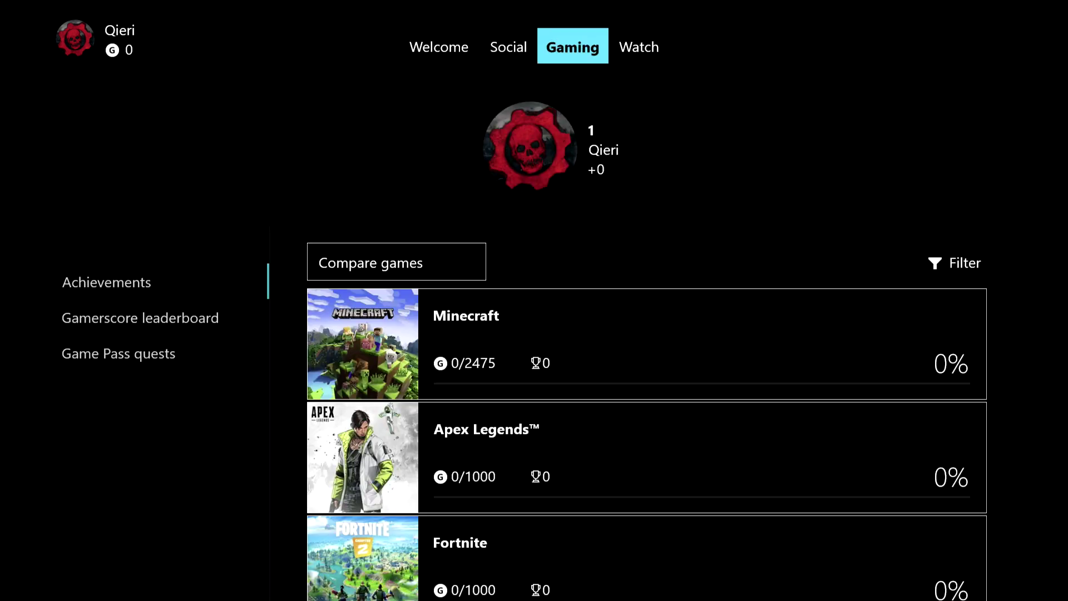
{"action": "key", "text": "Left"}
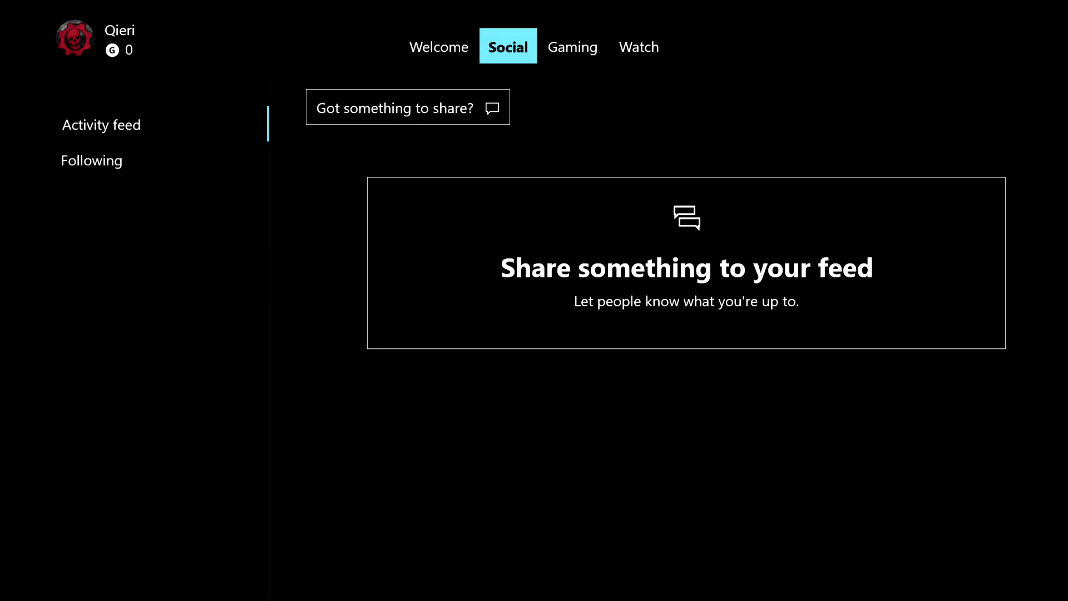
{"action": "key", "text": "Down"}
{"action": "key", "text": "Down"}
{"action": "key", "text": "Up"}
{"action": "key", "text": "Up"}
{"action": "key", "text": "Right"}
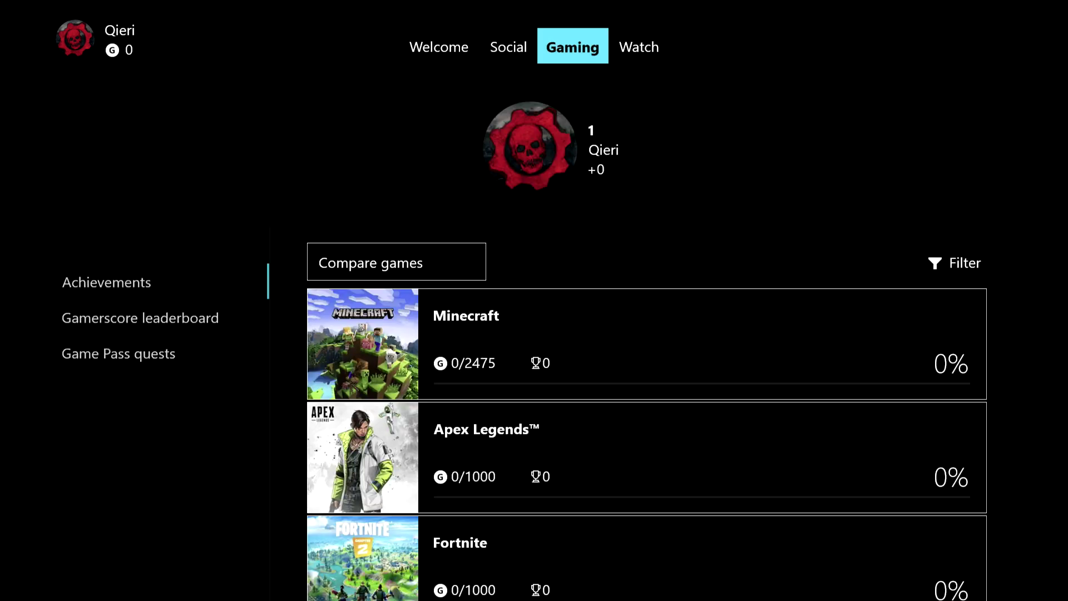
{"action": "key", "text": "Right"}
{"action": "key", "text": "Left"}
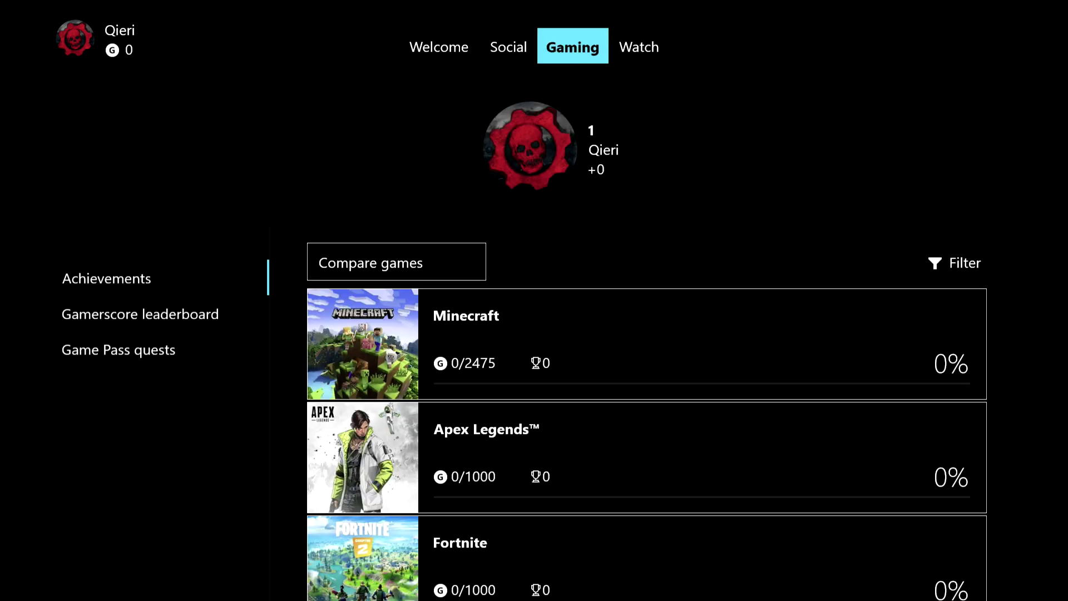
- Browse the Gaming achievements list and settle on the Minecraft card
{"action": "key", "text": "Down"}
{"action": "key", "text": "Down"}
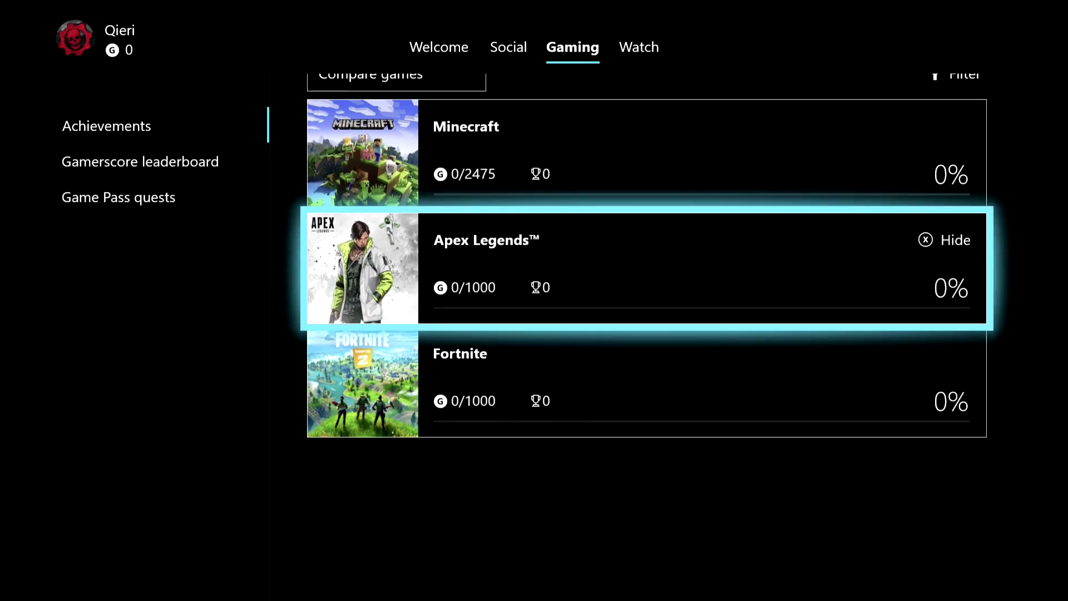
{"action": "key", "text": "Down"}
{"action": "key", "text": "Up"}
{"action": "key", "text": "Up"}
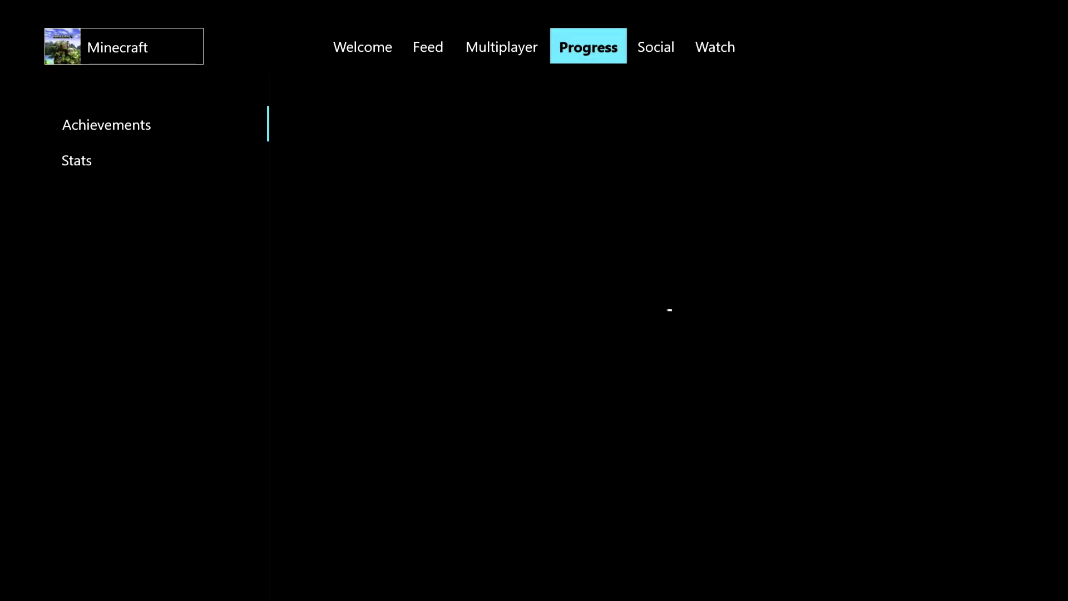
- Browse down Minecraft's achievements past DIAMONDS!, Enchanter and Into Fire to Into the Nether
{"action": "key", "text": "Down"}
{"action": "key", "text": "Down"}
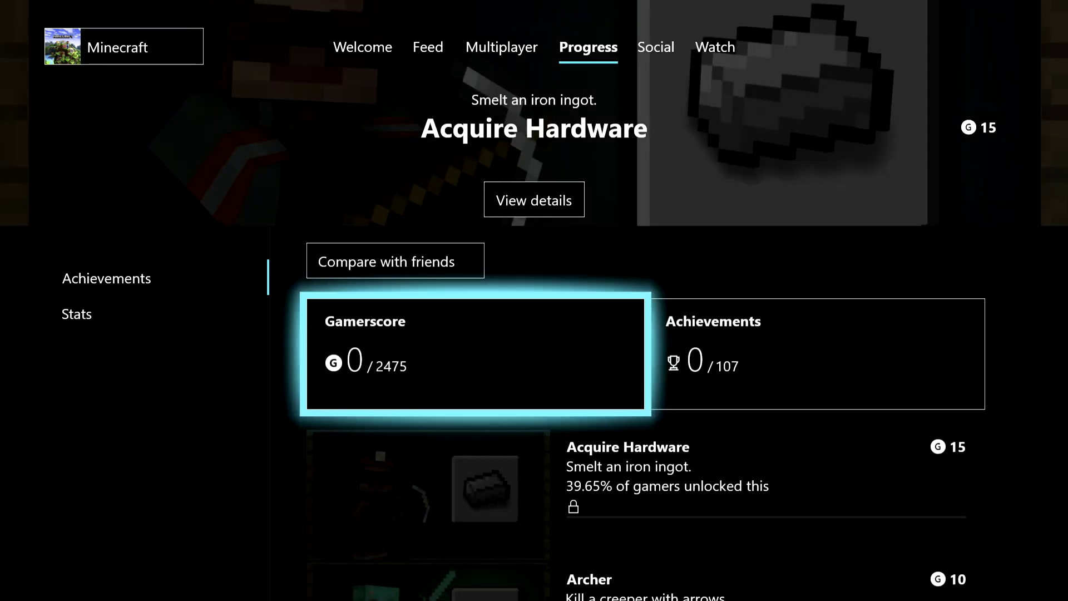
{"action": "key", "text": "Down"}
{"action": "key", "text": "Down"}
{"action": "key", "text": "Down"}
{"action": "key", "text": "Down"}
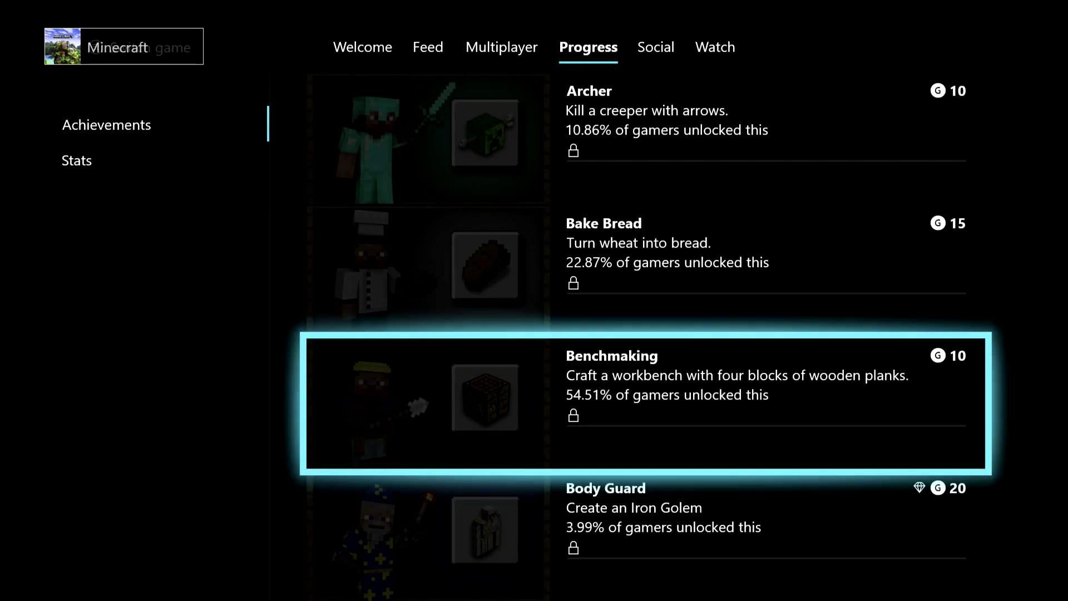
{"action": "key", "text": "Down"}
{"action": "key", "text": "Down"}
{"action": "key", "text": "Down"}
{"action": "key", "text": "Down"}
{"action": "key", "text": "Down"}
{"action": "key", "text": "Down"}
{"action": "key", "text": "Down"}
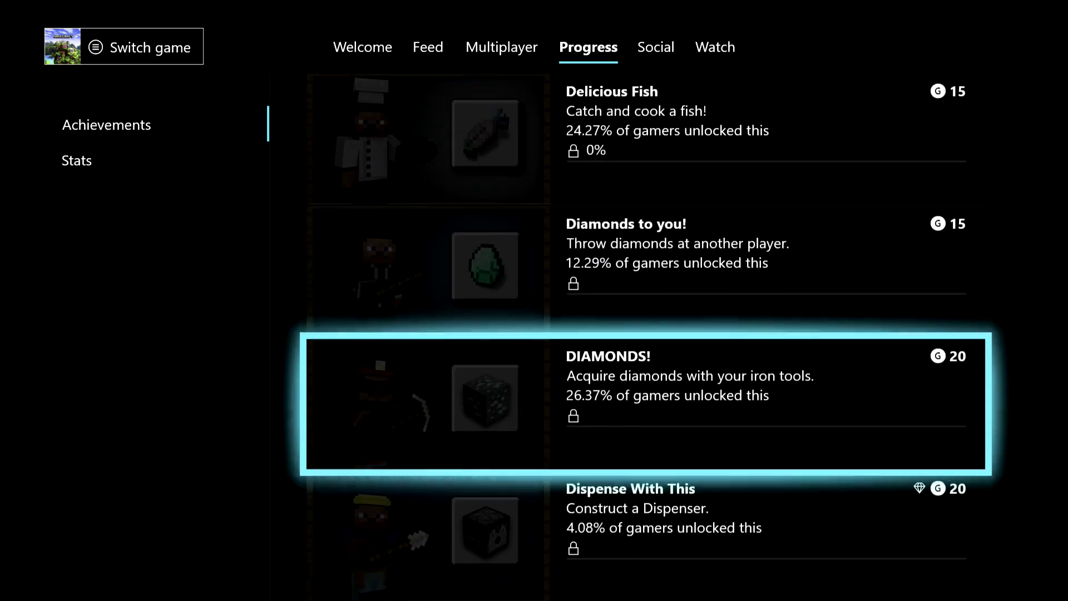
{"action": "key", "text": "Up"}
{"action": "key", "text": "Down"}
{"action": "key", "text": "Down"}
{"action": "key", "text": "Down"}
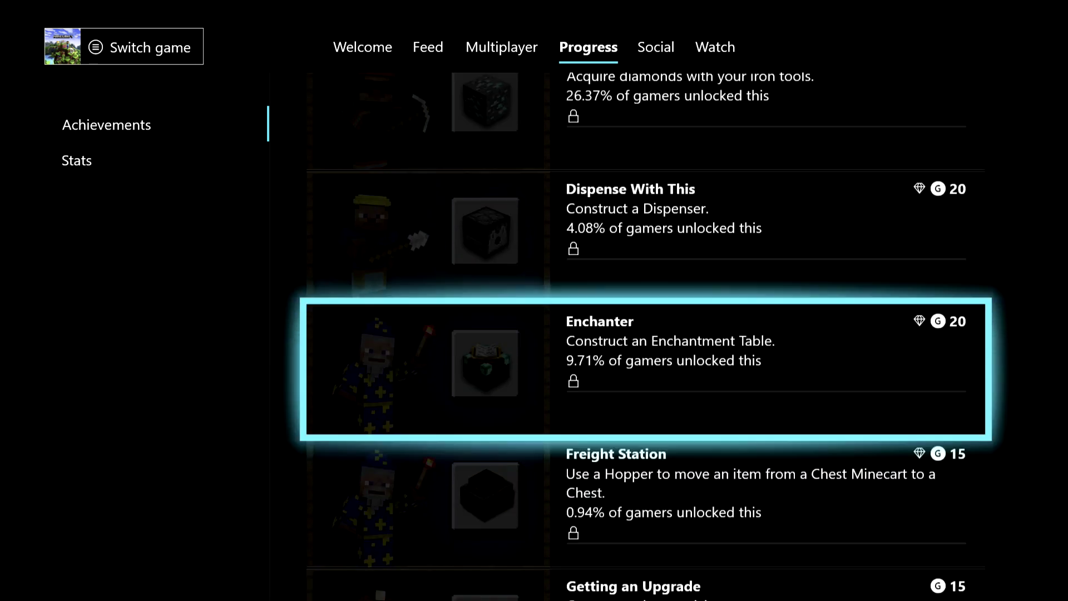
{"action": "key", "text": "Down"}
{"action": "key", "text": "Down"}
{"action": "key", "text": "Down"}
{"action": "key", "text": "Down"}
{"action": "key", "text": "Down"}
{"action": "key", "text": "Down"}
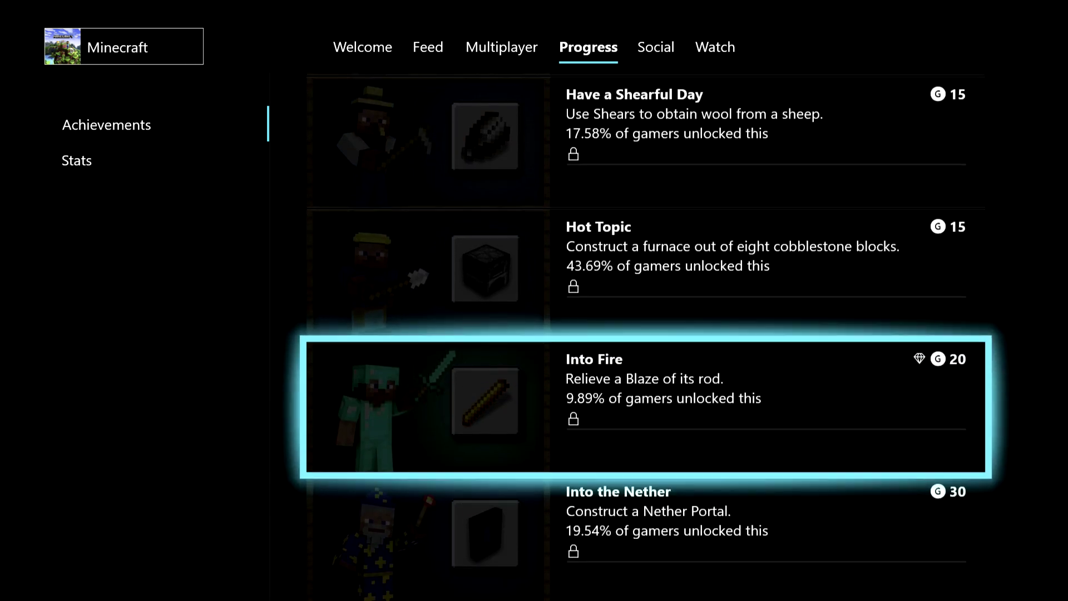
{"action": "key", "text": "Down"}
- Glance at the game chooser, then view and close the Iron Belly achievement details
{"action": "key", "text": "Return"}
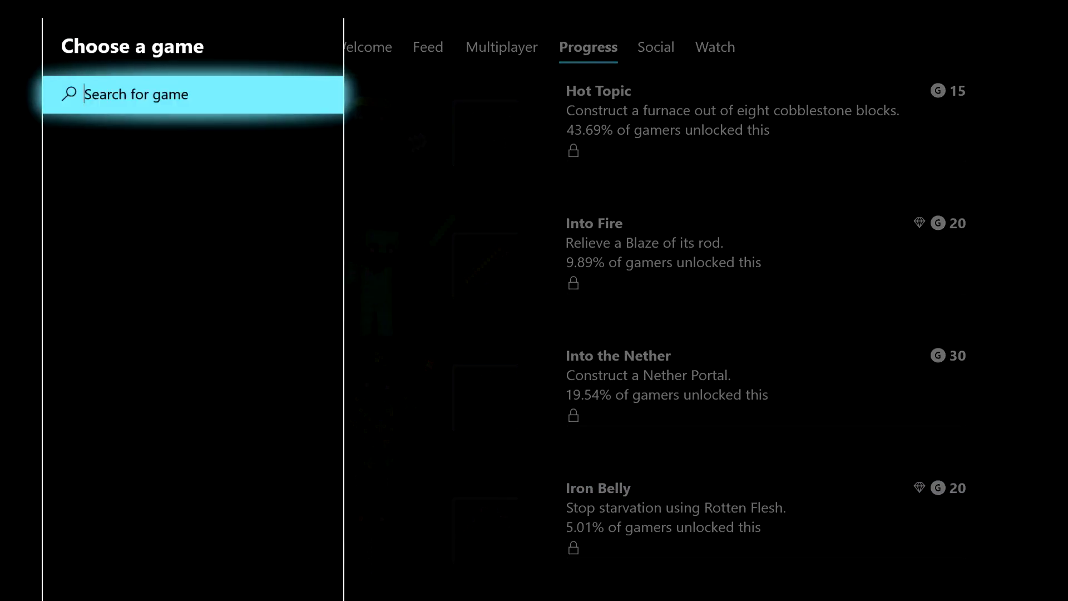
{"action": "key", "text": "Escape"}
{"action": "key", "text": "Down"}
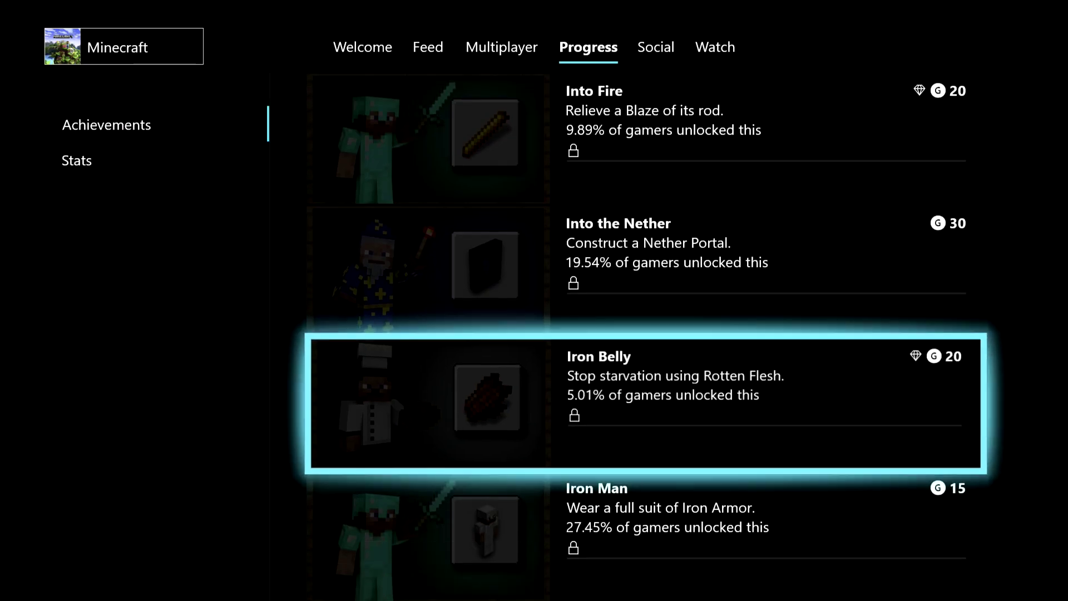
{"action": "key", "text": "Return"}
{"action": "key", "text": "Down"}
{"action": "key", "text": "Down"}
{"action": "key", "text": "Up"}
{"action": "key", "text": "Up"}
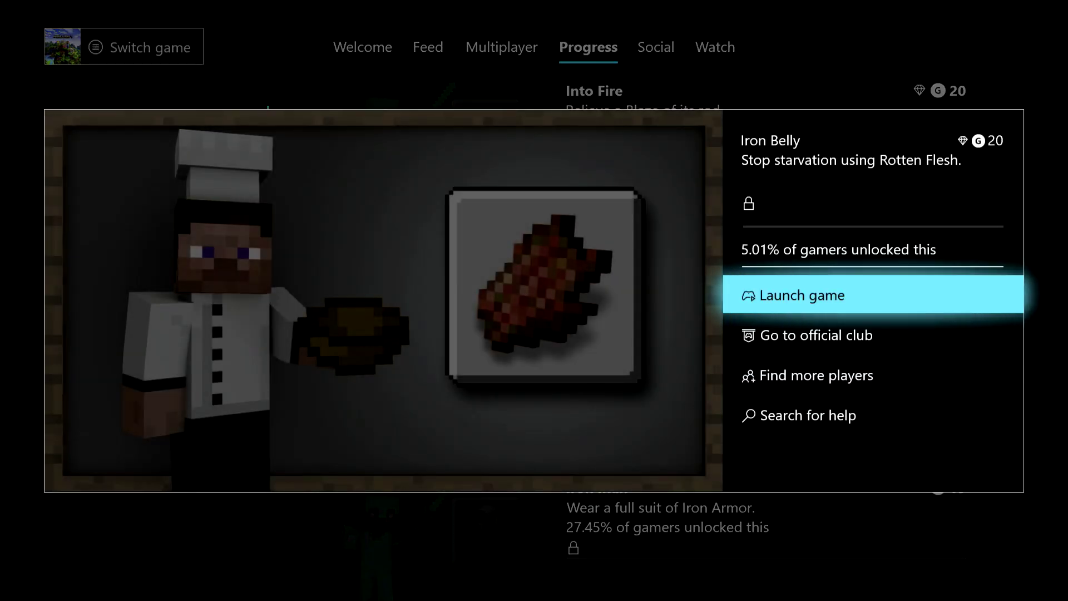
{"action": "key", "text": "Escape"}
- Back out to the profile and head into the My color & background settings
{"action": "key", "text": "Up"}
{"action": "key", "text": "Up"}
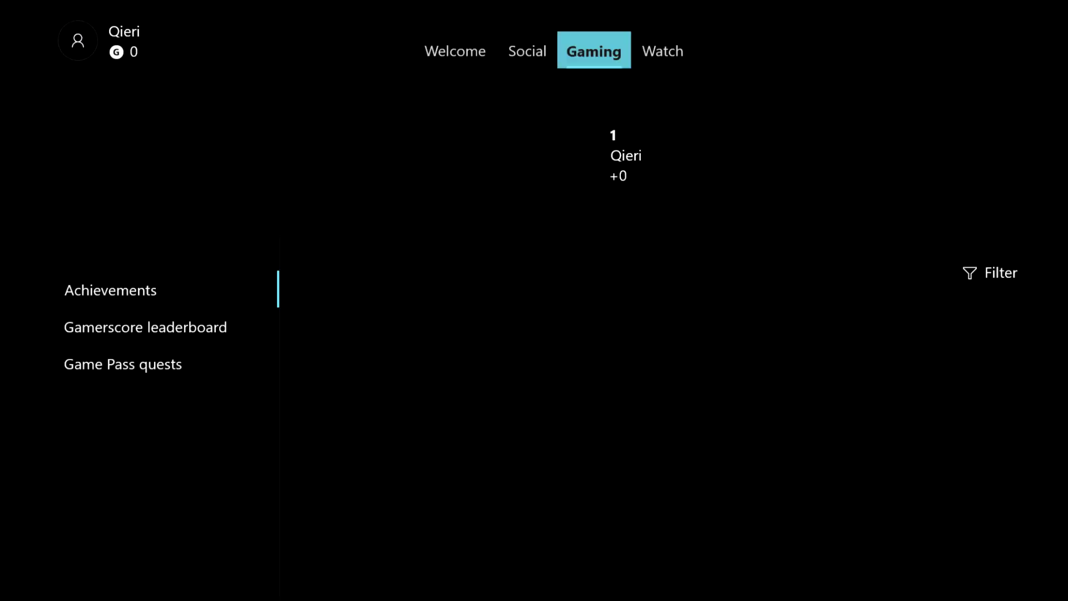
{"action": "key", "text": "Left"}
{"action": "key", "text": "Up"}
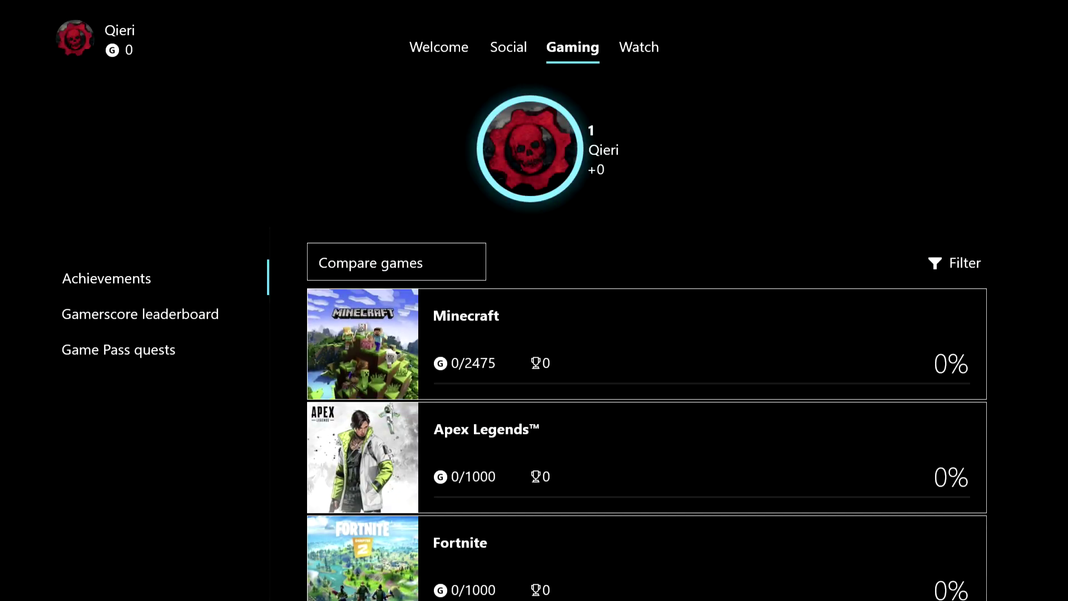
{"action": "key", "text": "Down"}
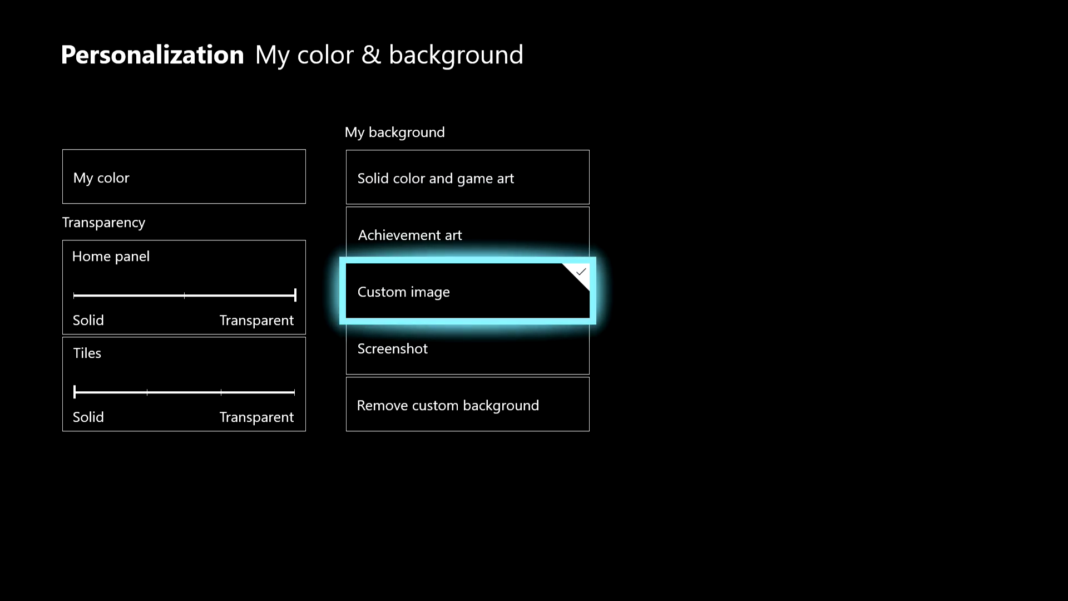
{"action": "key", "text": "Down"}
{"action": "key", "text": "Up"}
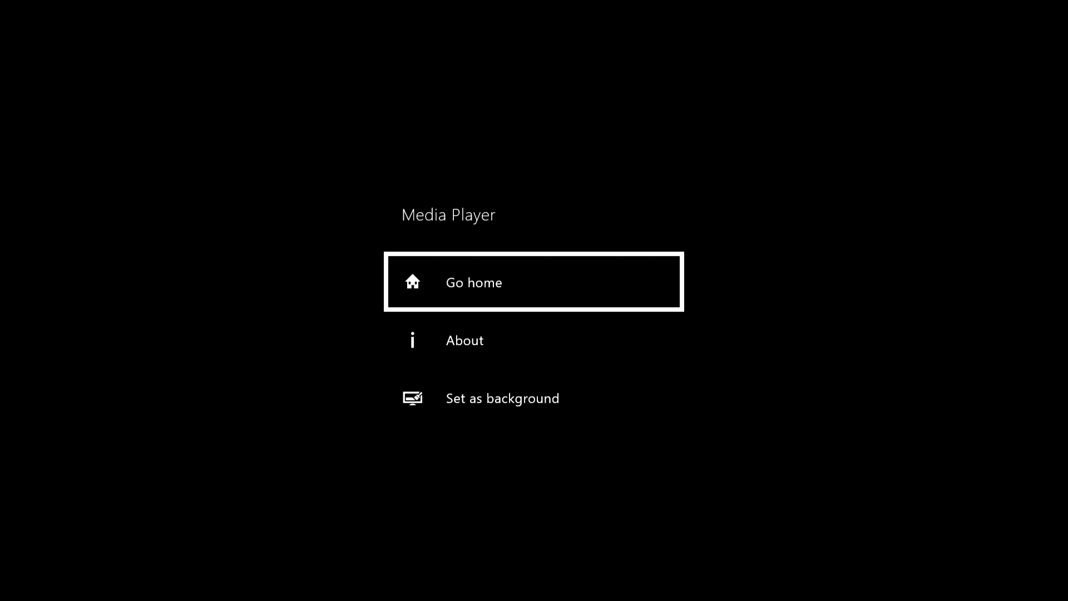
{"action": "key", "text": "Down"}
{"action": "key", "text": "Down"}
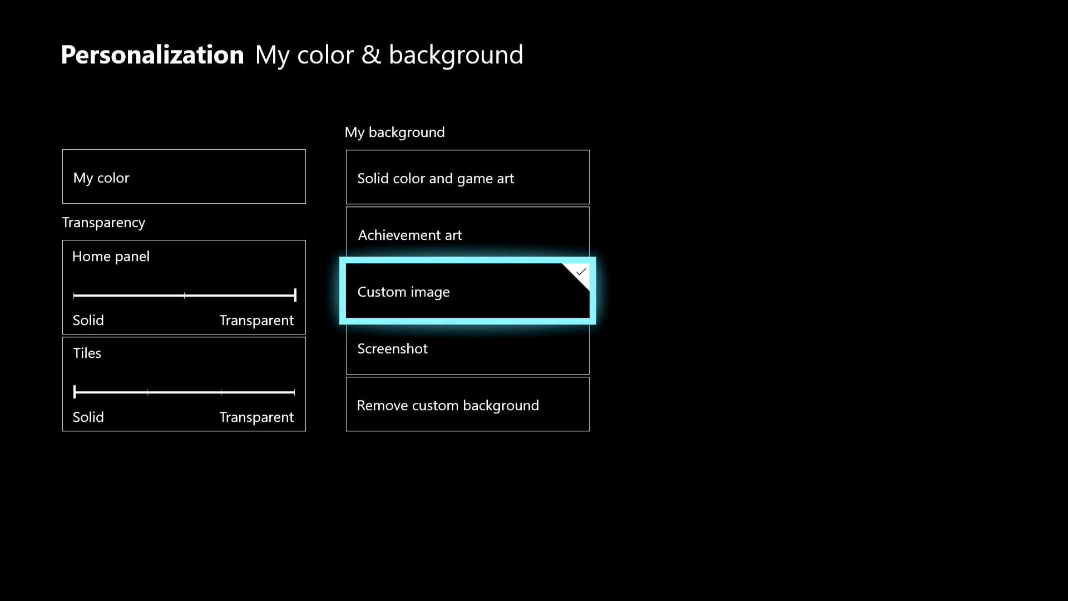
{"action": "key", "text": "Down"}
{"action": "key", "text": "Up"}
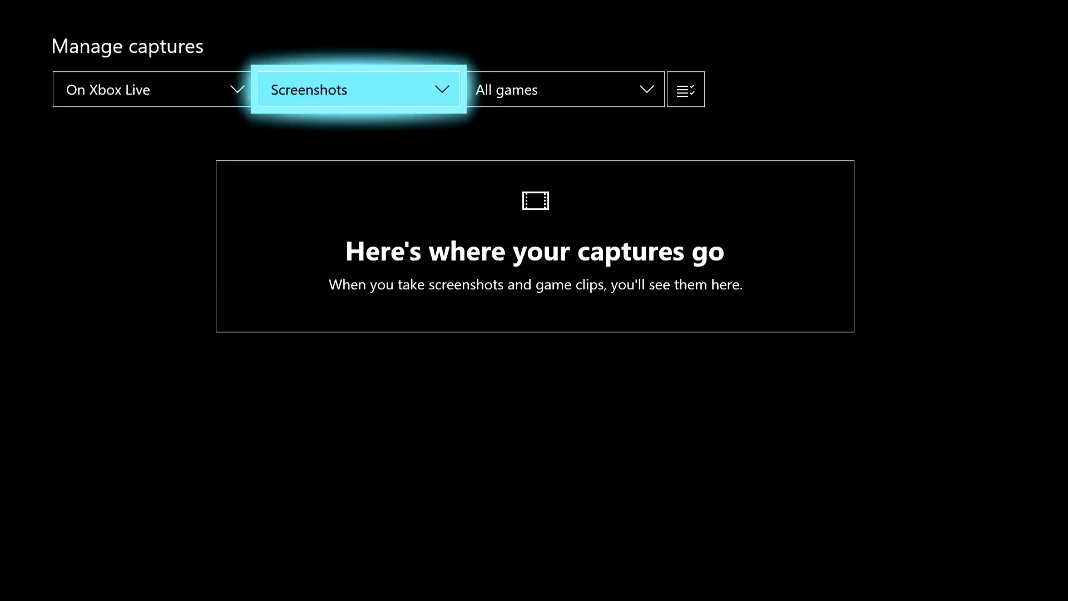
{"action": "key", "text": "Right"}
{"action": "key", "text": "Left"}
{"action": "key", "text": "Right"}
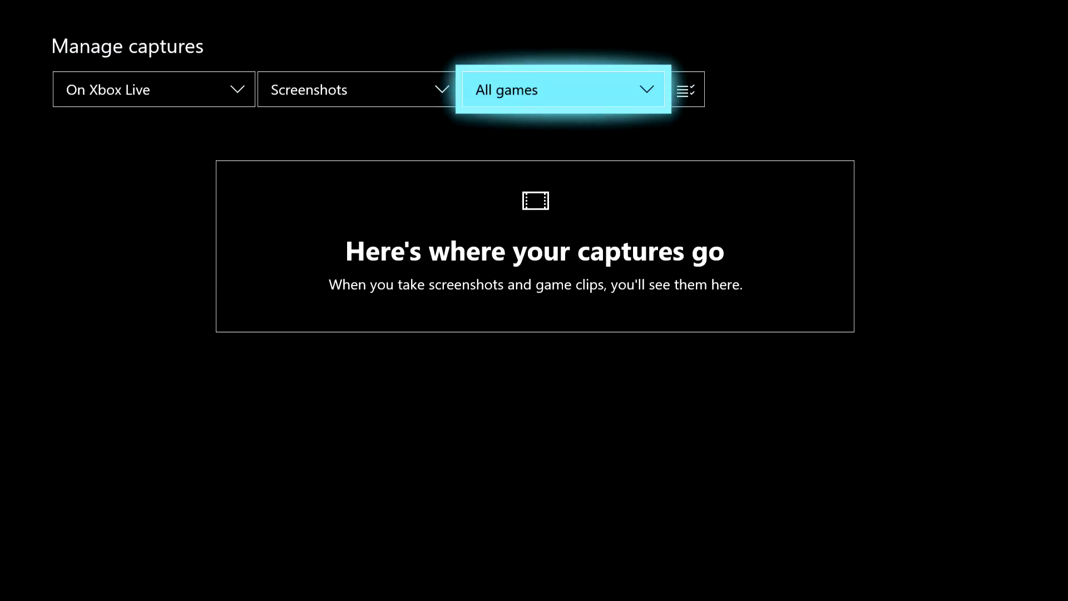
{"action": "key", "text": "Left"}
{"action": "key", "text": "Right"}
{"action": "key", "text": "Down"}
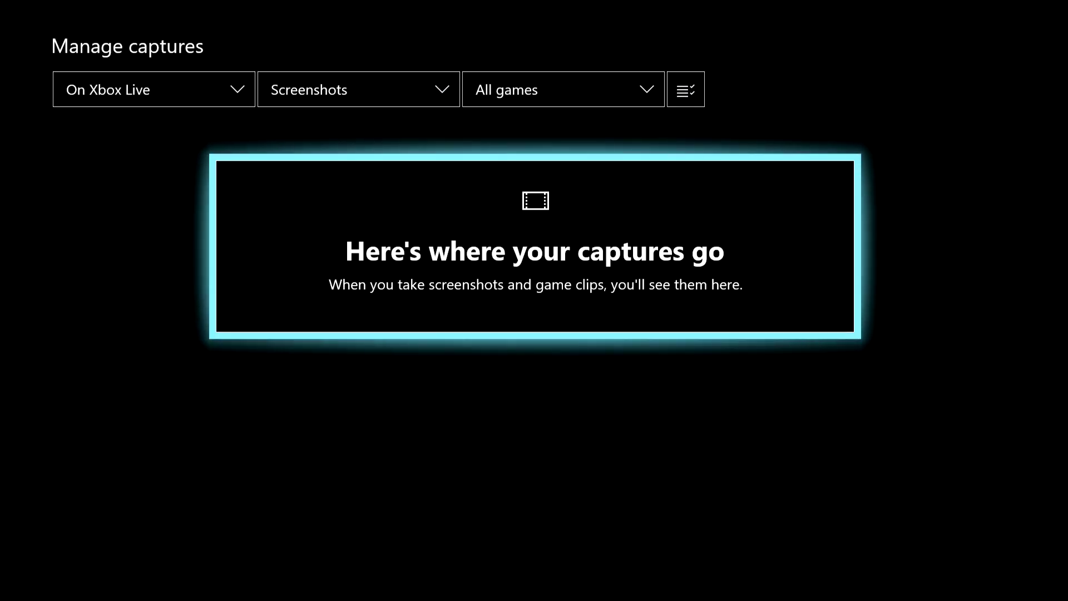
{"action": "key", "text": "Up"}
{"action": "key", "text": "Left"}
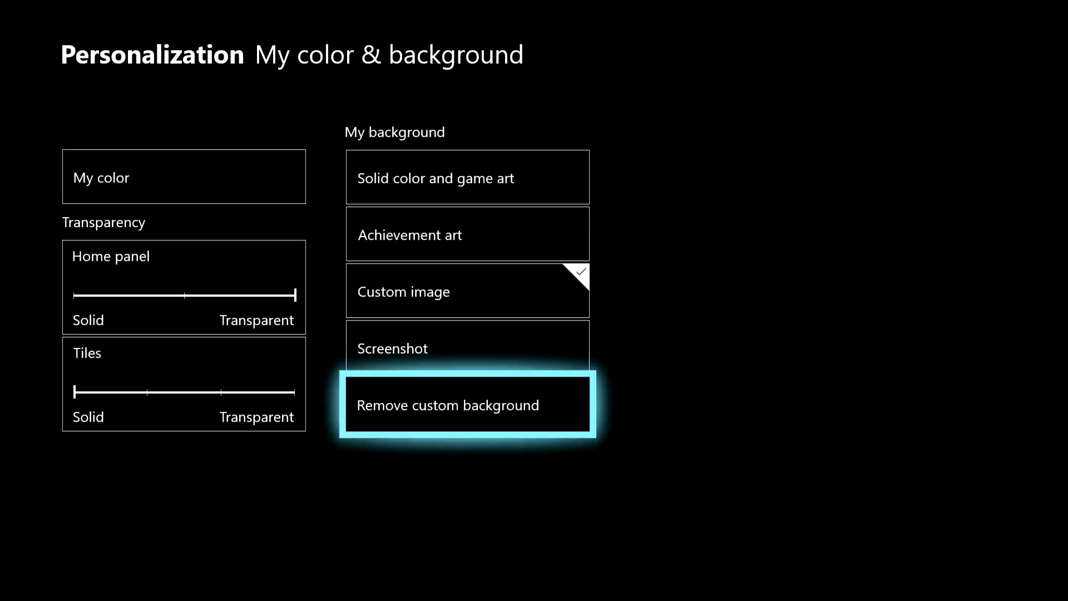
- Remove the custom background image
{"action": "key", "text": "Up"}
{"action": "key", "text": "Down"}
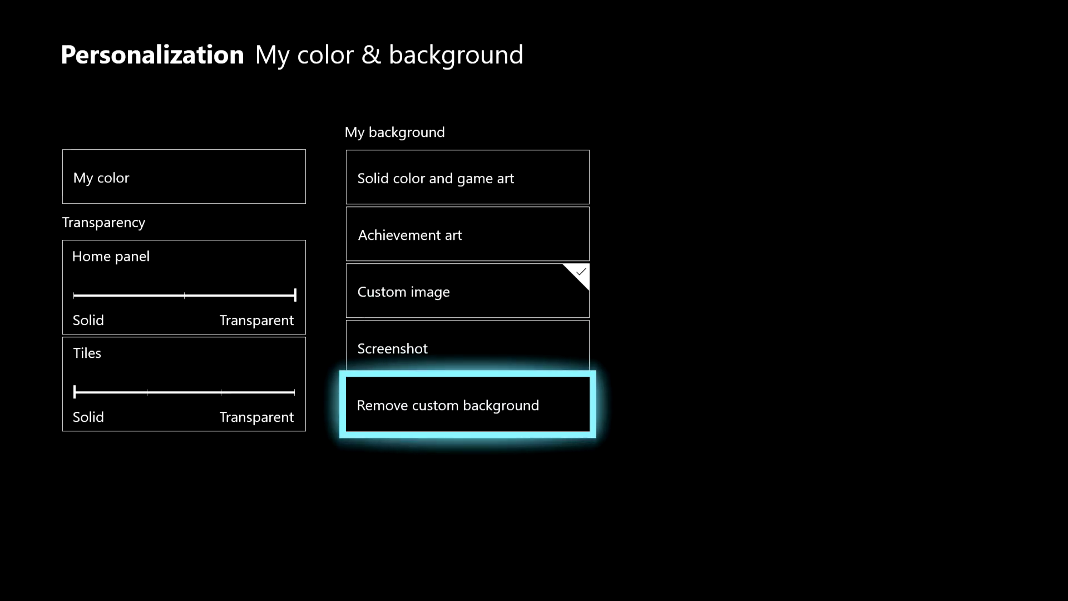
{"action": "key", "text": "Return"}
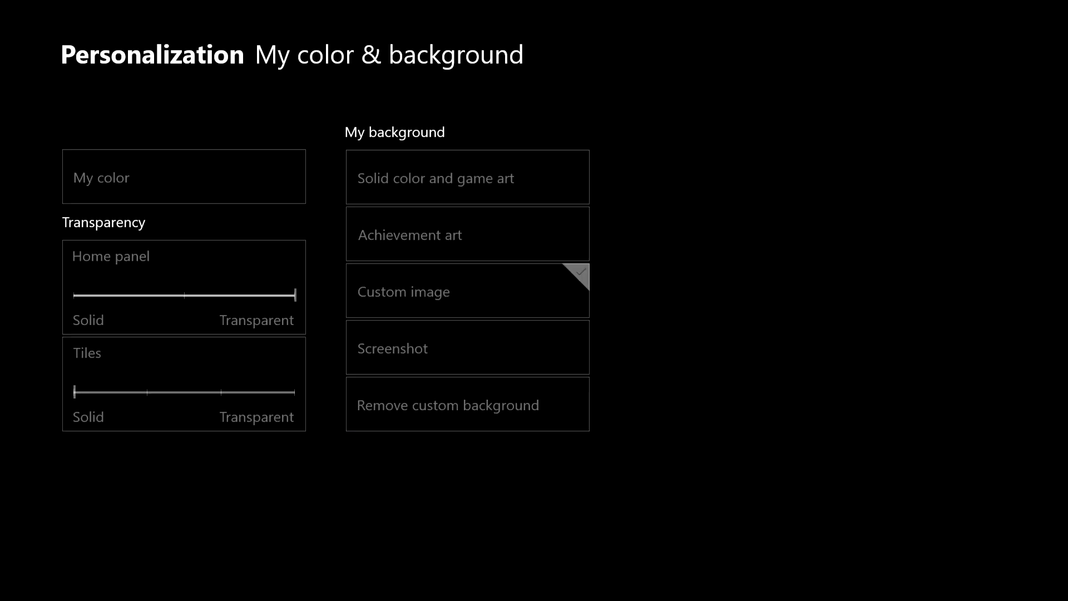
- Choose Solid color and game art and pick green as the background colour
{"action": "key", "text": "Up"}
{"action": "key", "text": "Up"}
{"action": "key", "text": "Up"}
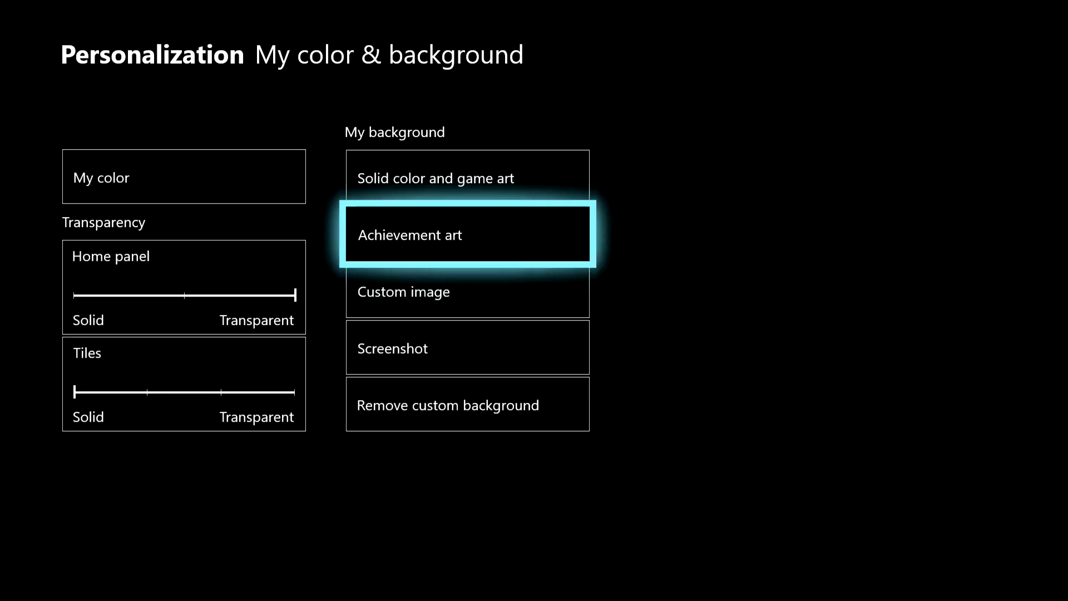
{"action": "key", "text": "Up"}
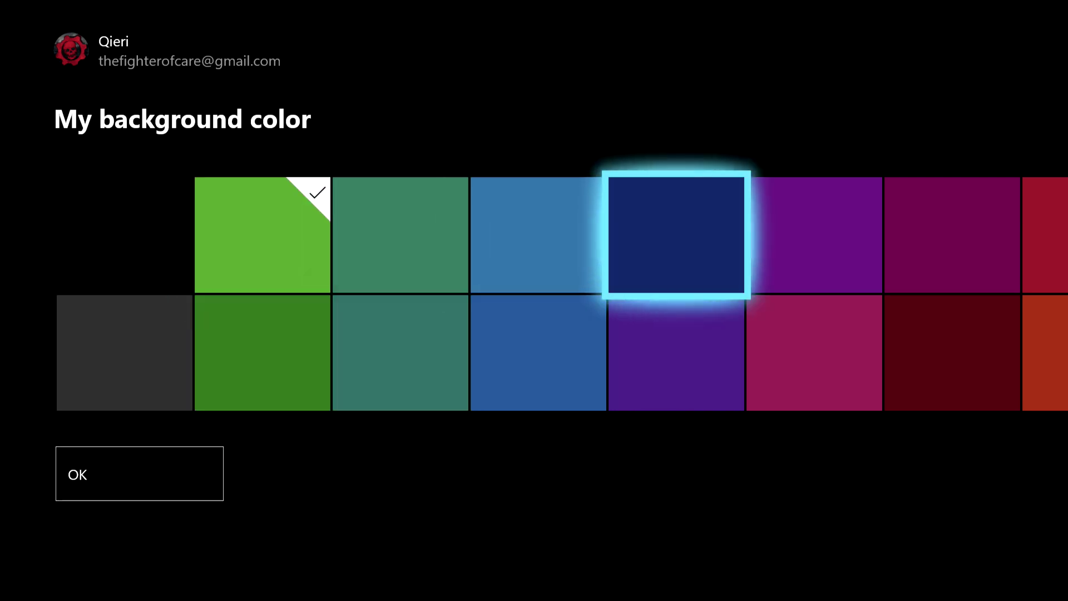
{"action": "key", "text": "Right"}
{"action": "key", "text": "Right"}
{"action": "key", "text": "Right"}
{"action": "key", "text": "Right"}
{"action": "key", "text": "Right"}
{"action": "key", "text": "Right"}
{"action": "key", "text": "Right"}
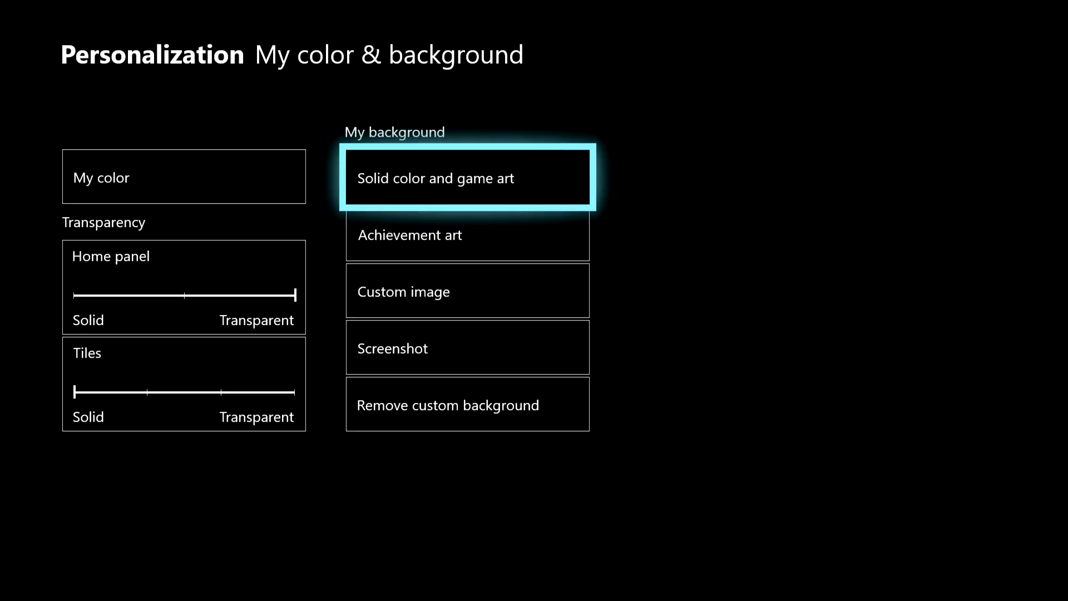
{"action": "key", "text": "Left"}
{"action": "key", "text": "Up"}
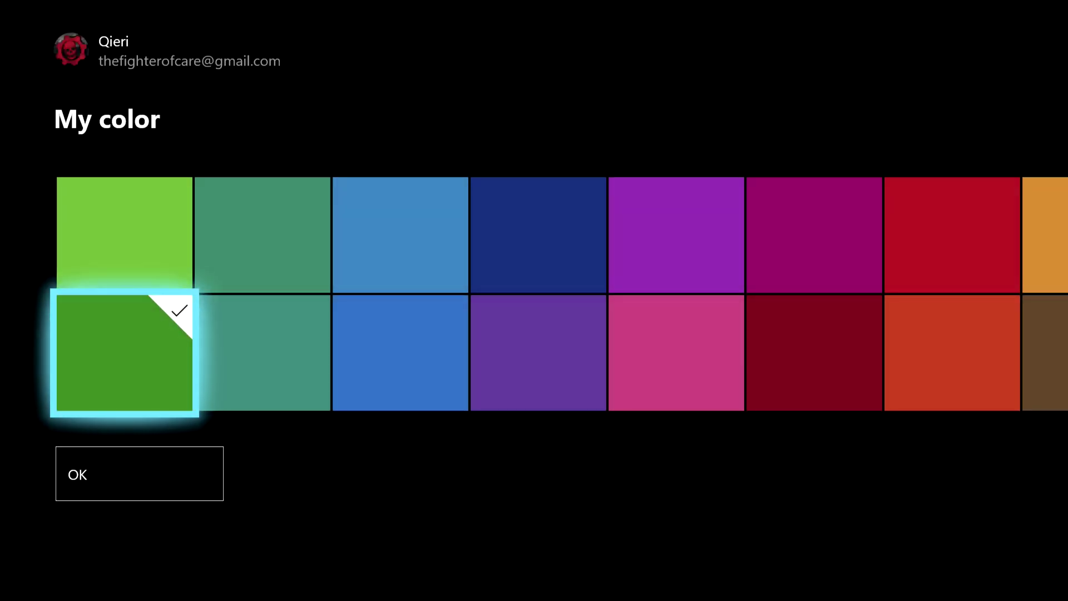
{"action": "key", "text": "Right"}
{"action": "key", "text": "Right"}
{"action": "key", "text": "Right"}
{"action": "key", "text": "Right"}
{"action": "key", "text": "Right"}
{"action": "key", "text": "Right"}
{"action": "key", "text": "Right"}
{"action": "key", "text": "Right"}
{"action": "key", "text": "Right"}
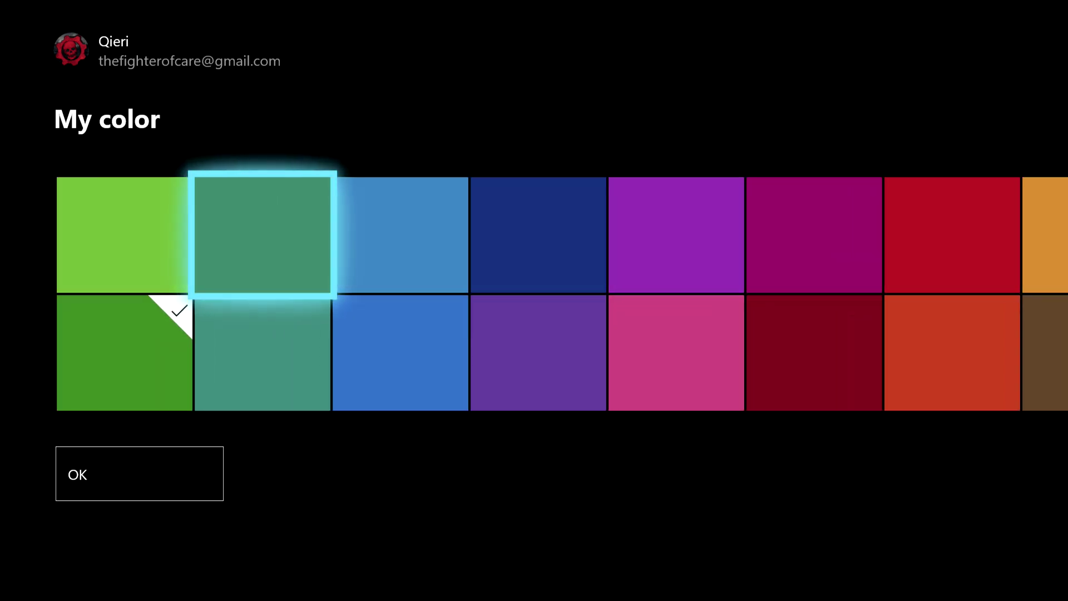
{"action": "key", "text": "Right"}
{"action": "key", "text": "Right"}
{"action": "key", "text": "Right"}
{"action": "key", "text": "Right"}
{"action": "key", "text": "Down"}
{"action": "key", "text": "Right"}
{"action": "key", "text": "Right"}
{"action": "key", "text": "Right"}
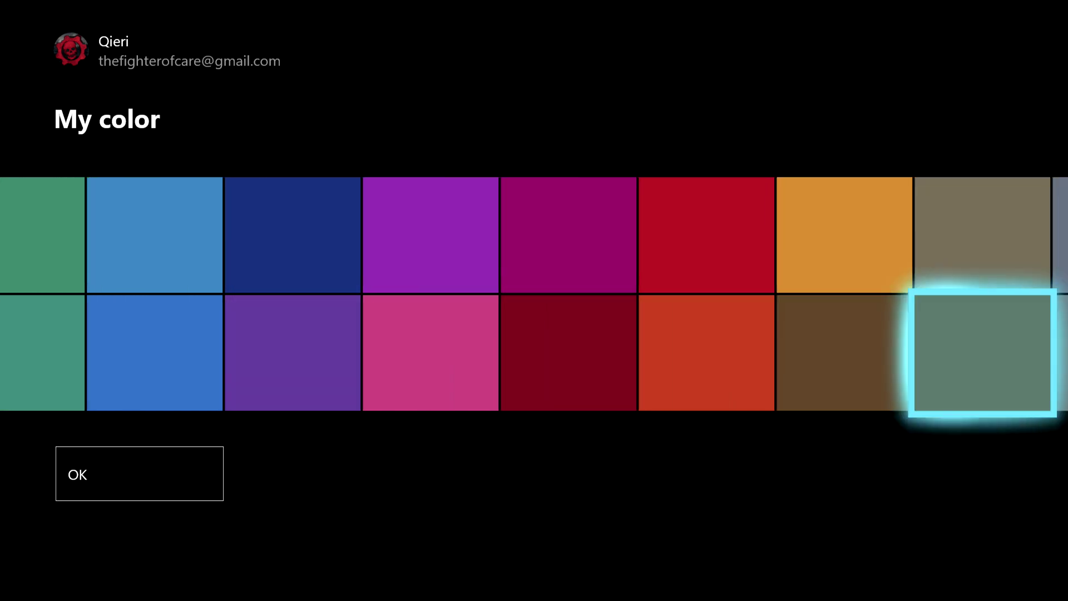
{"action": "key", "text": "Right"}
{"action": "key", "text": "Right"}
{"action": "key", "text": "Left"}
{"action": "key", "text": "Left"}
{"action": "key", "text": "Left"}
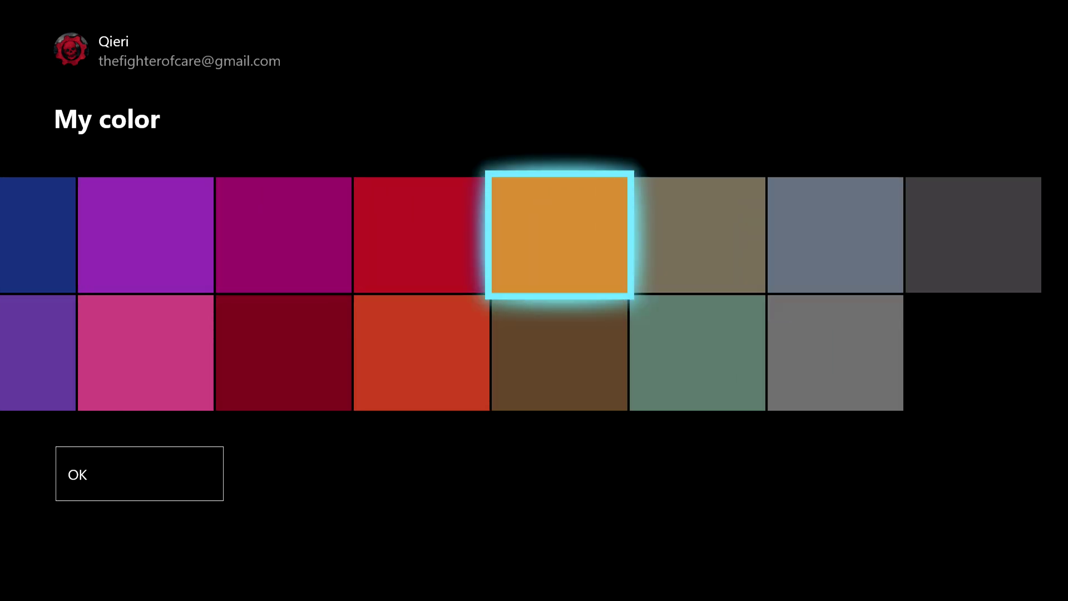
{"action": "key", "text": "Left"}
{"action": "key", "text": "Left"}
{"action": "key", "text": "Left"}
{"action": "key", "text": "Left"}
{"action": "key", "text": "Left"}
{"action": "key", "text": "Down"}
{"action": "key", "text": "Left"}
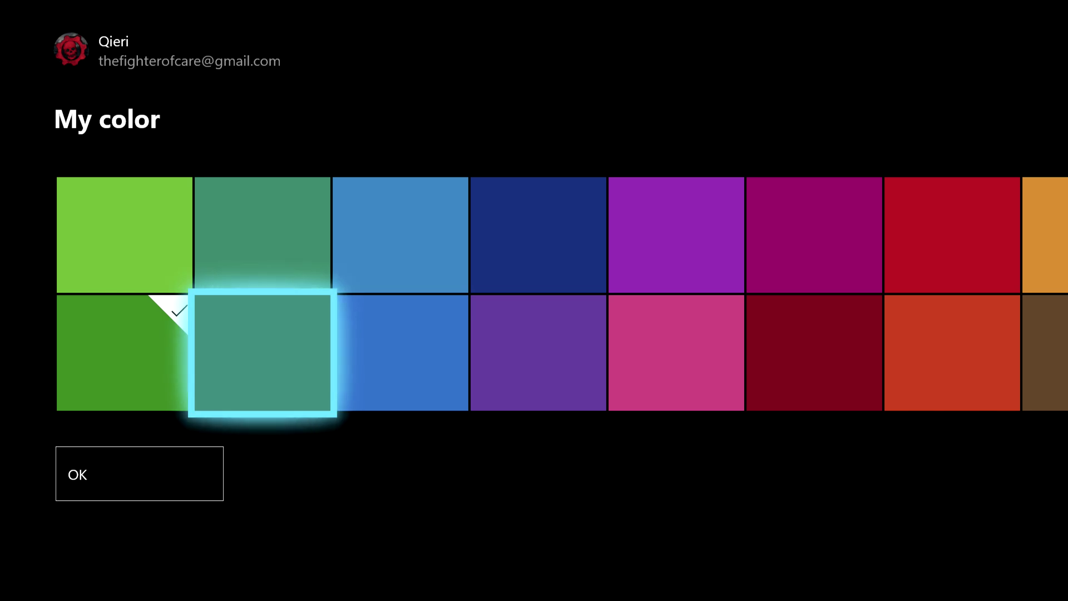
{"action": "key", "text": "Down"}
{"action": "key", "text": "Return"}
{"action": "key", "text": "Down"}
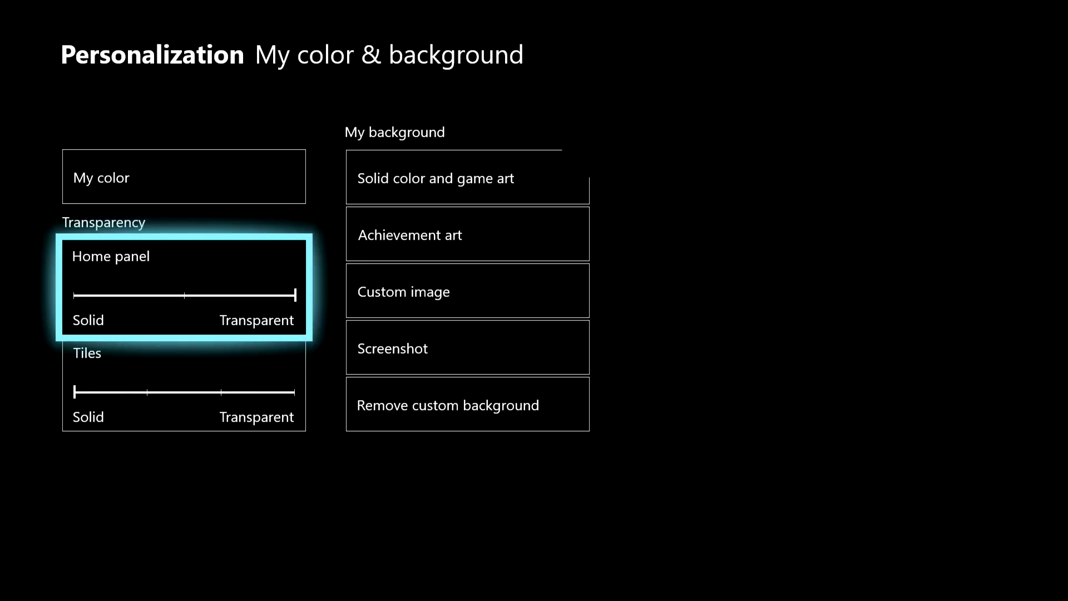
- Move between the colour, Home panel and Tiles transparency settings, leaving Tiles at Solid
{"action": "key", "text": "Up"}
{"action": "key", "text": "Down"}
{"action": "key", "text": "Down"}
{"action": "key", "text": "Up"}
{"action": "key", "text": "Up"}
{"action": "key", "text": "Down"}
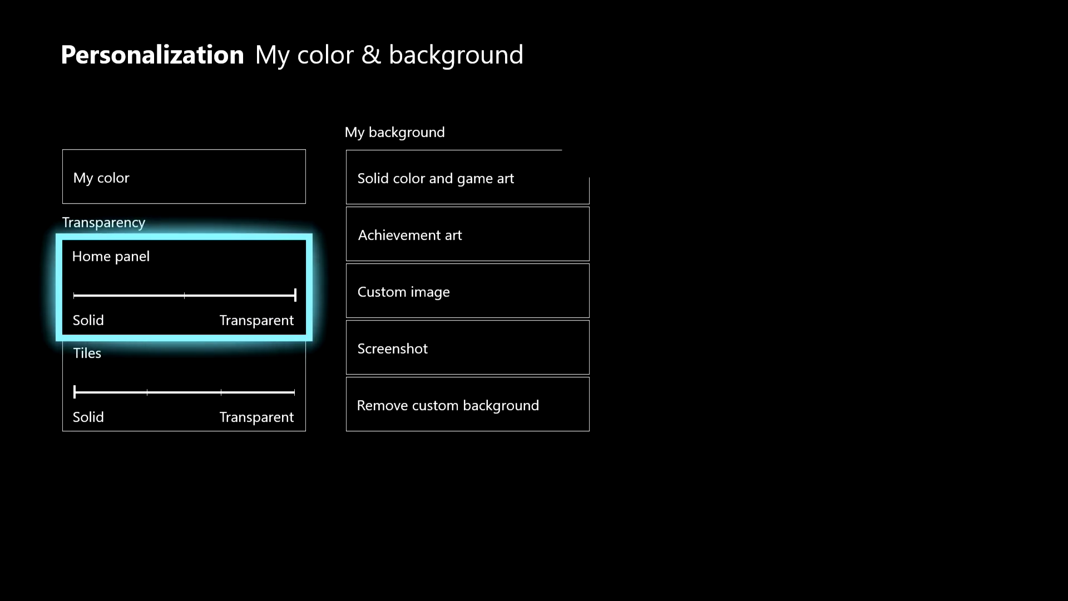
{"action": "key", "text": "Down"}
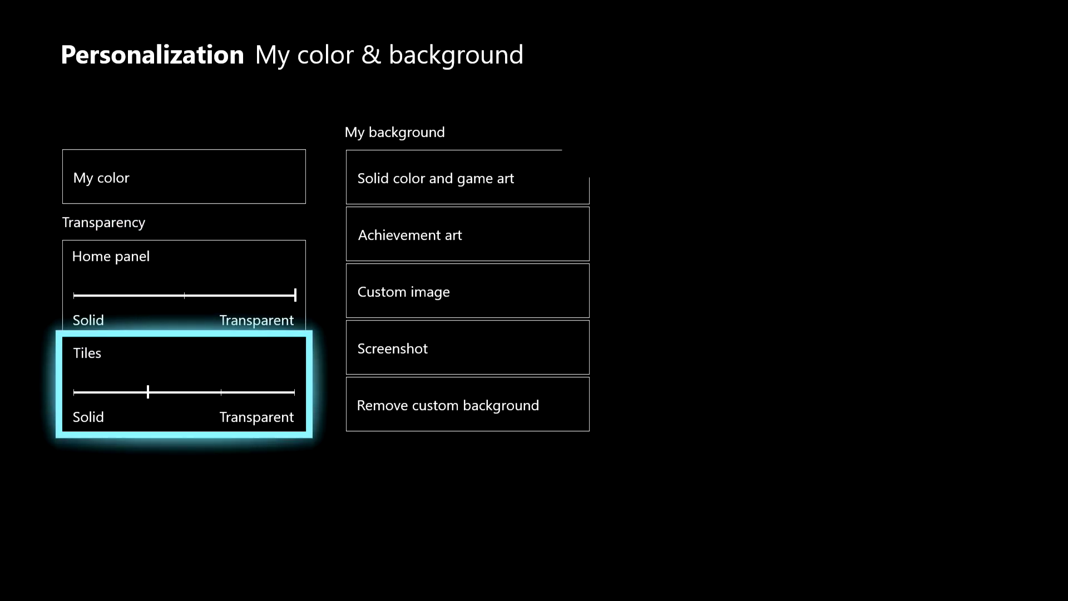
{"action": "key", "text": "Up"}
{"action": "key", "text": "Up"}
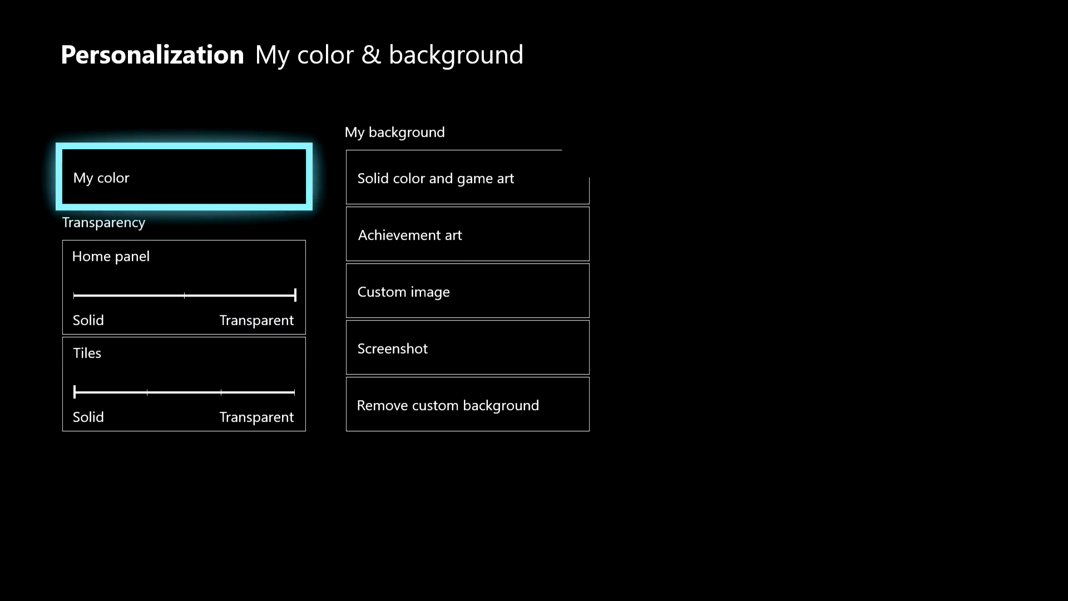
{"action": "key", "text": "Down"}
{"action": "key", "text": "Down"}
- Set Home panel transparency to Solid, then back to Transparent, and return to Personalization
{"action": "key", "text": "Up"}
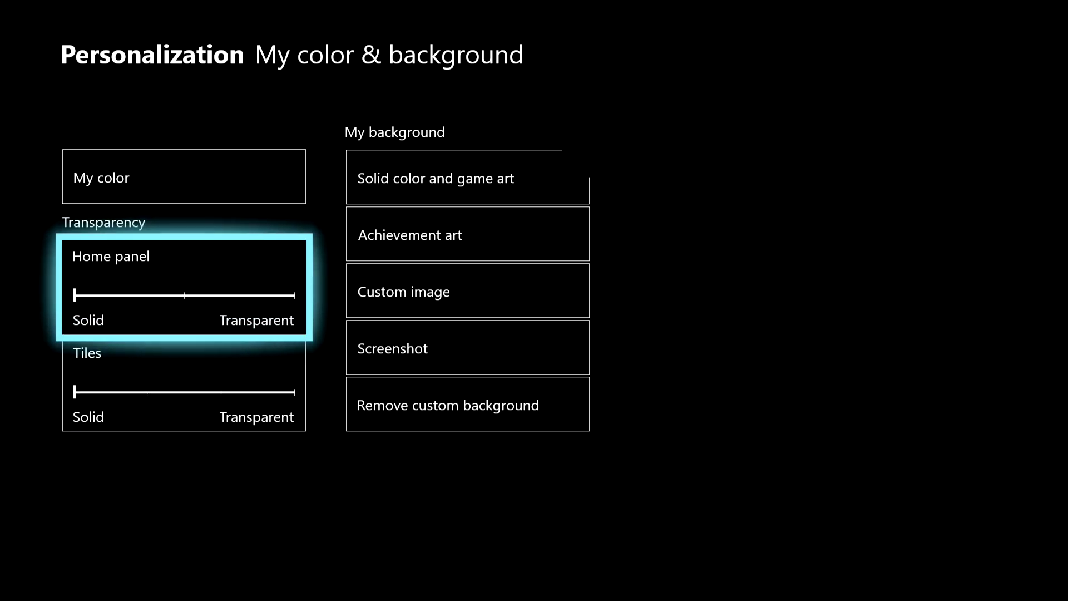
{"action": "key", "text": "Down"}
{"action": "key", "text": "Up"}
{"action": "key", "text": "Down"}
{"action": "key", "text": "Up"}
{"action": "key", "text": "Right"}
{"action": "key", "text": "Up"}
{"action": "key", "text": "Escape"}
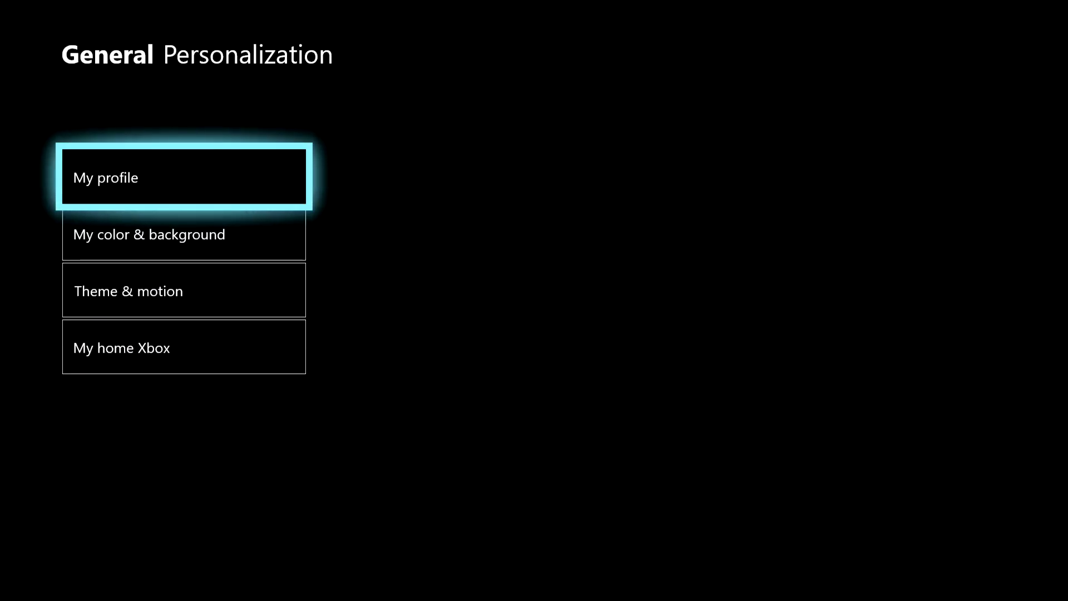
- Enter Theme & motion and keep high contrast on at the notice
{"action": "key", "text": "Down"}
{"action": "key", "text": "Down"}
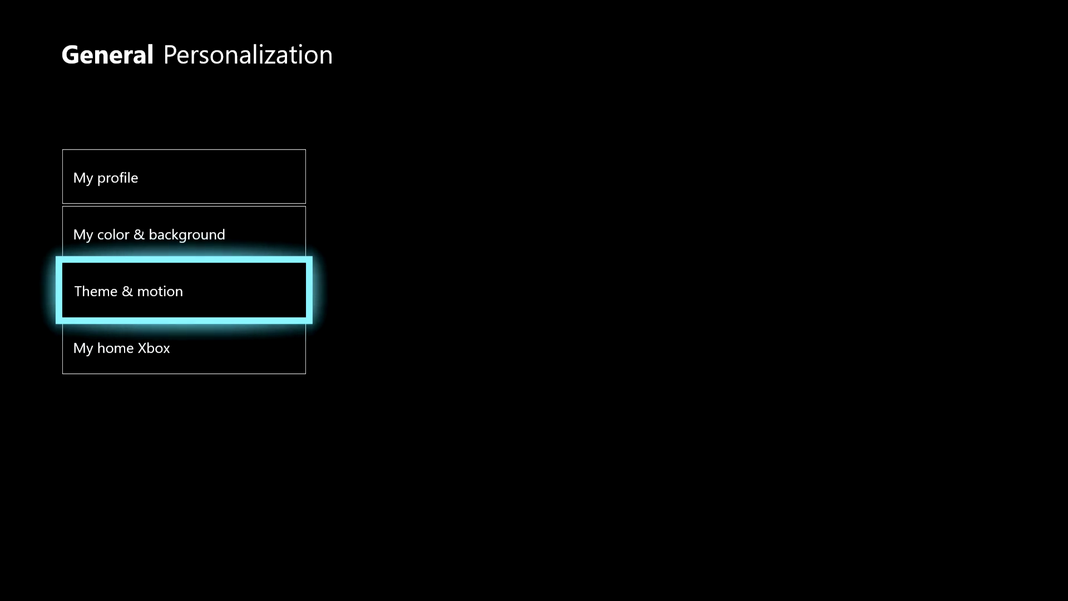
{"action": "key", "text": "Return"}
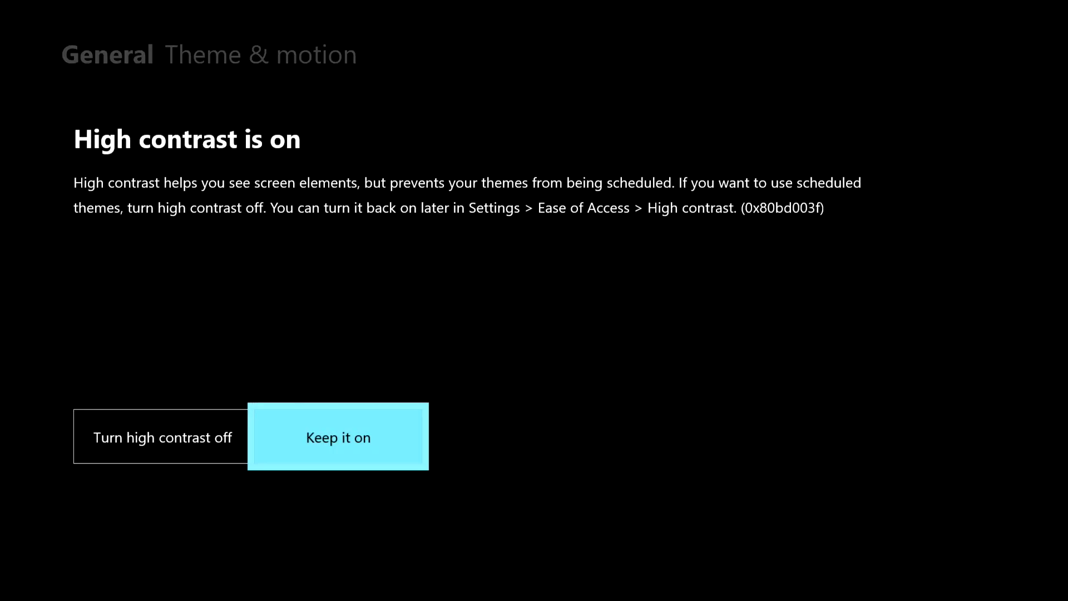
{"action": "key", "text": "Left"}
{"action": "key", "text": "Right"}
{"action": "key", "text": "Return"}
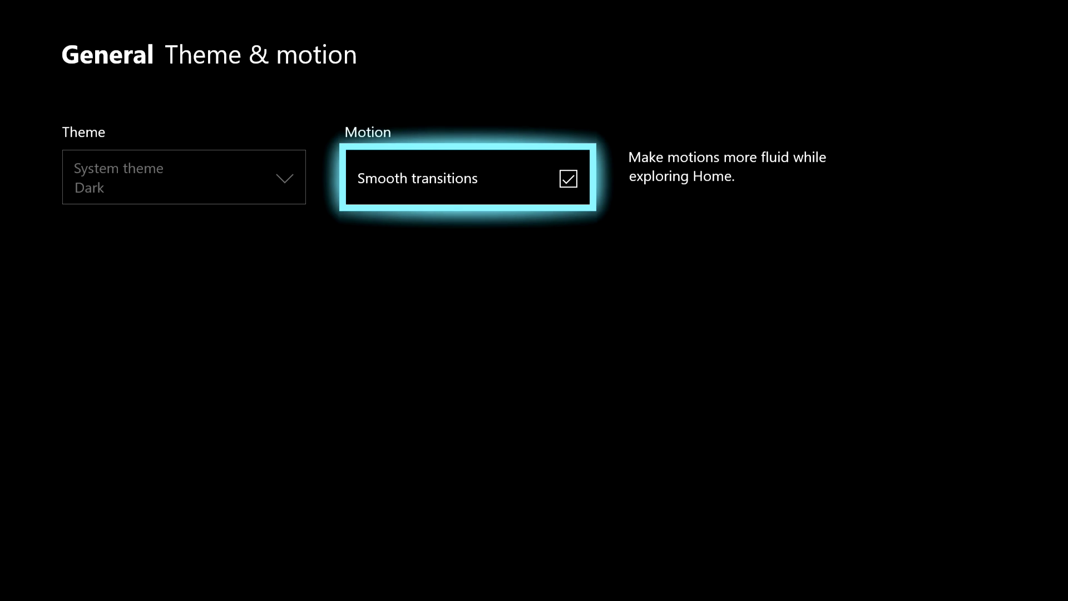
- Back out to Personalization, re-enter Theme & motion and dismiss the high-contrast notice
{"action": "key", "text": "Escape"}
{"action": "key", "text": "Down"}
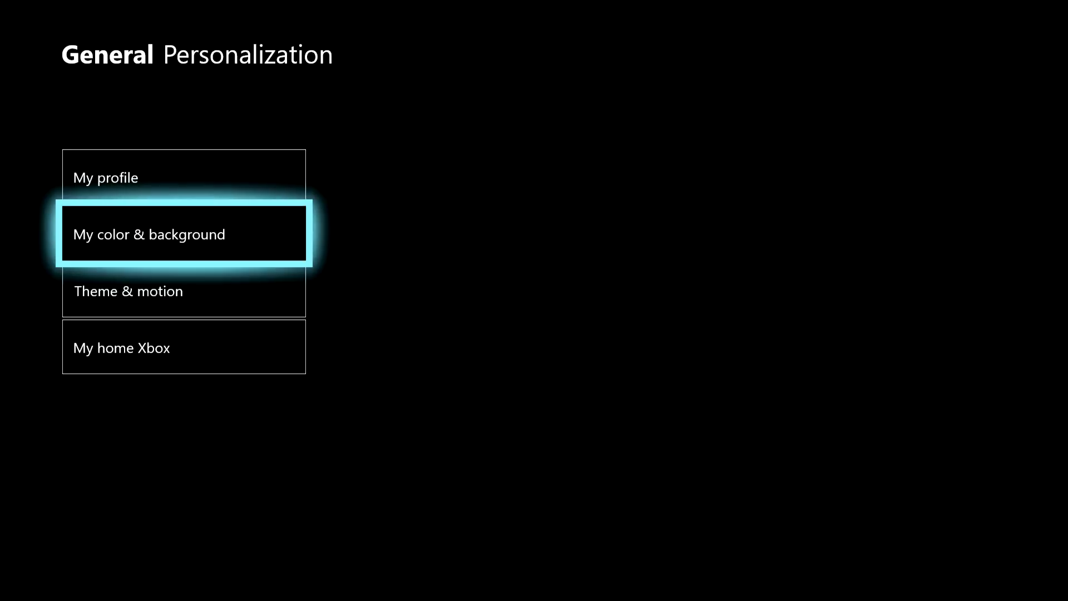
{"action": "key", "text": "Down"}
{"action": "key", "text": "Return"}
{"action": "key", "text": "Escape"}
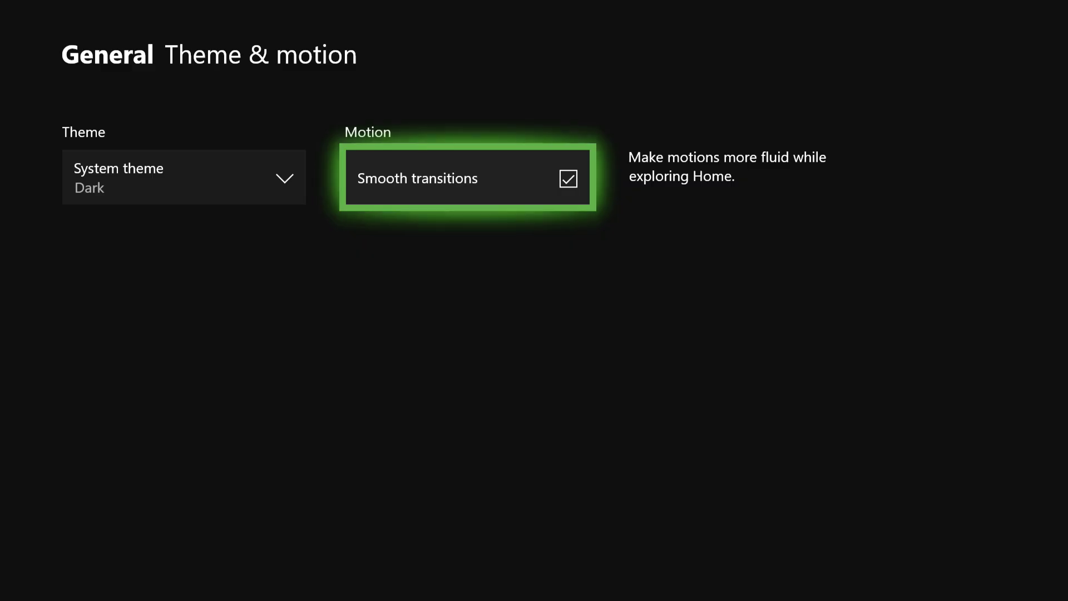
- Set the System theme to Light, then to Scheduled
{"action": "key", "text": "Left"}
{"action": "key", "text": "Return"}
{"action": "key", "text": "Down"}
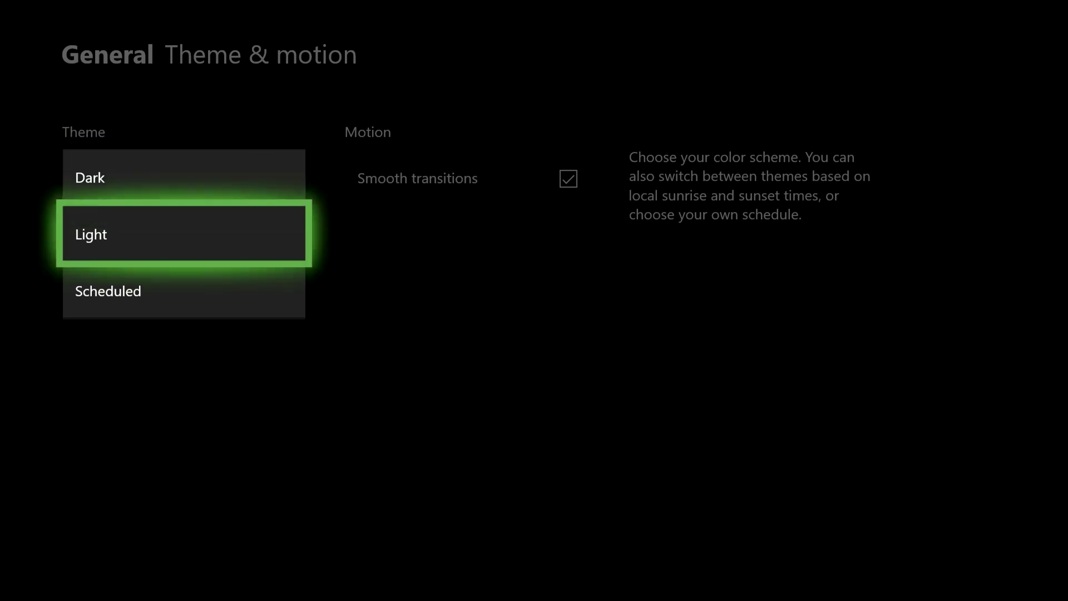
{"action": "key", "text": "Up"}
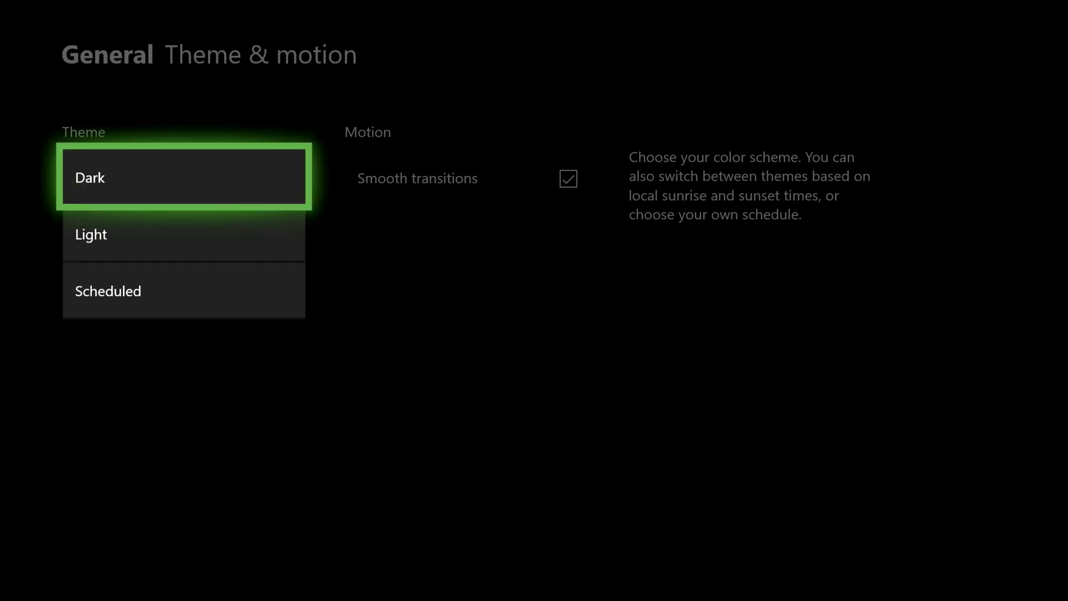
{"action": "key", "text": "Down"}
{"action": "key", "text": "Return"}
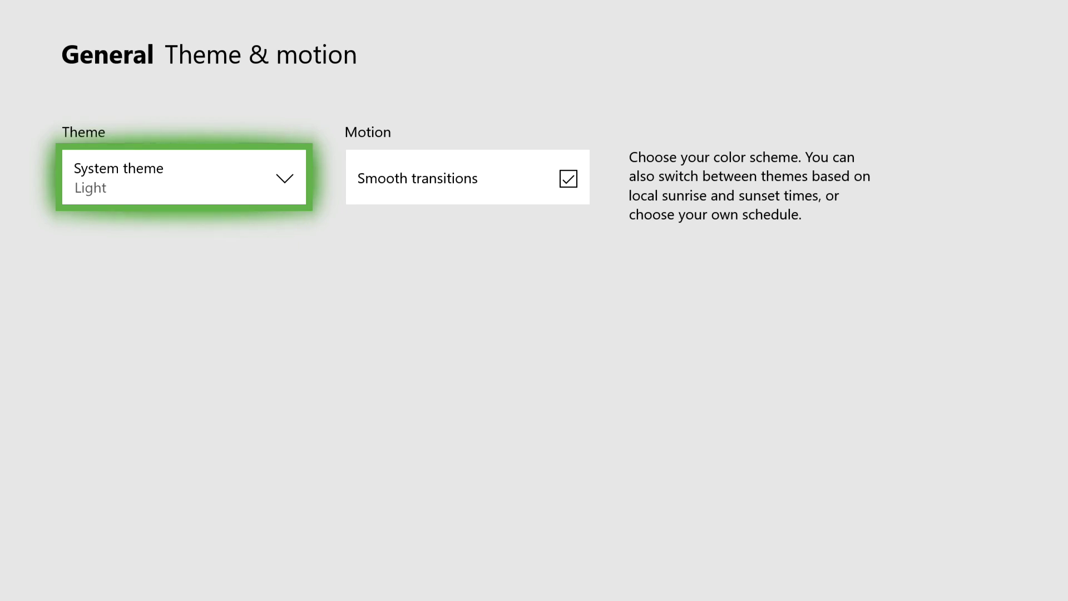
{"action": "key", "text": "Return"}
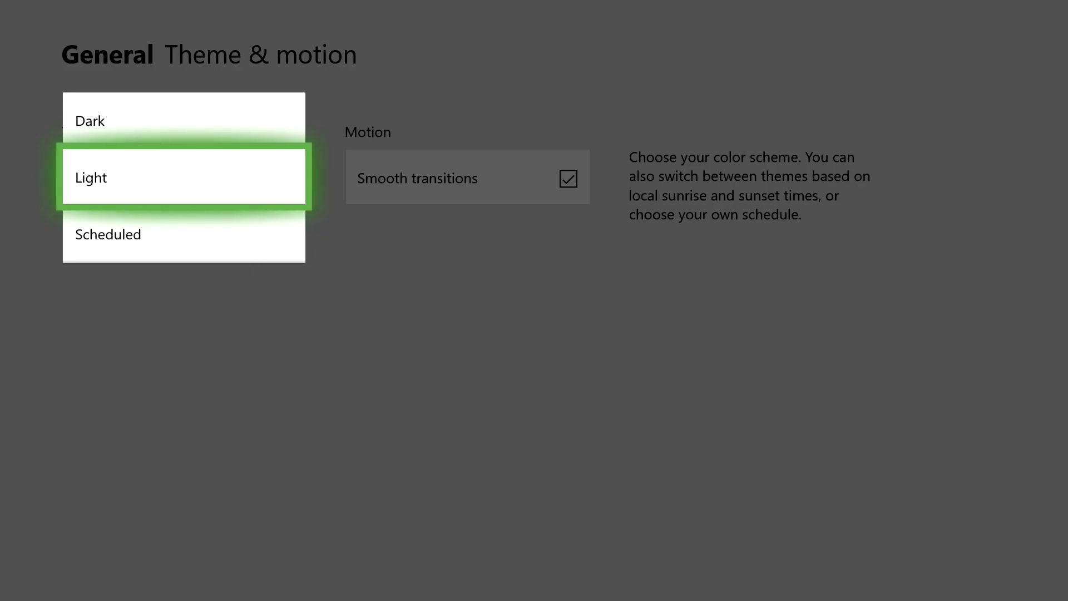
{"action": "key", "text": "Down"}
{"action": "key", "text": "Return"}
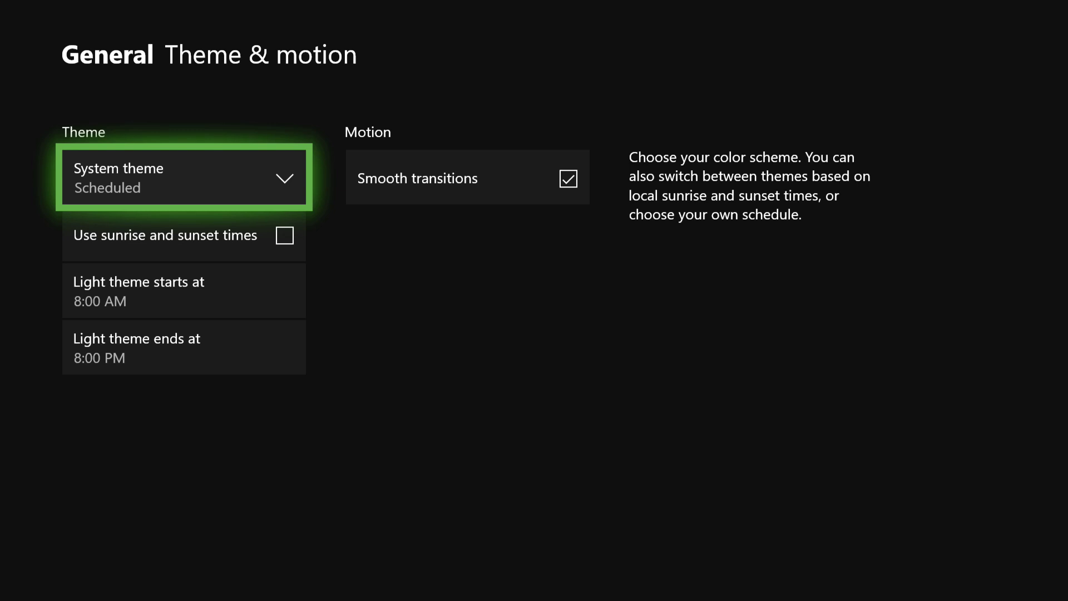
- Set the light theme start time to 8:00 AM
{"action": "key", "text": "Down"}
{"action": "key", "text": "Up"}
{"action": "key", "text": "Down"}
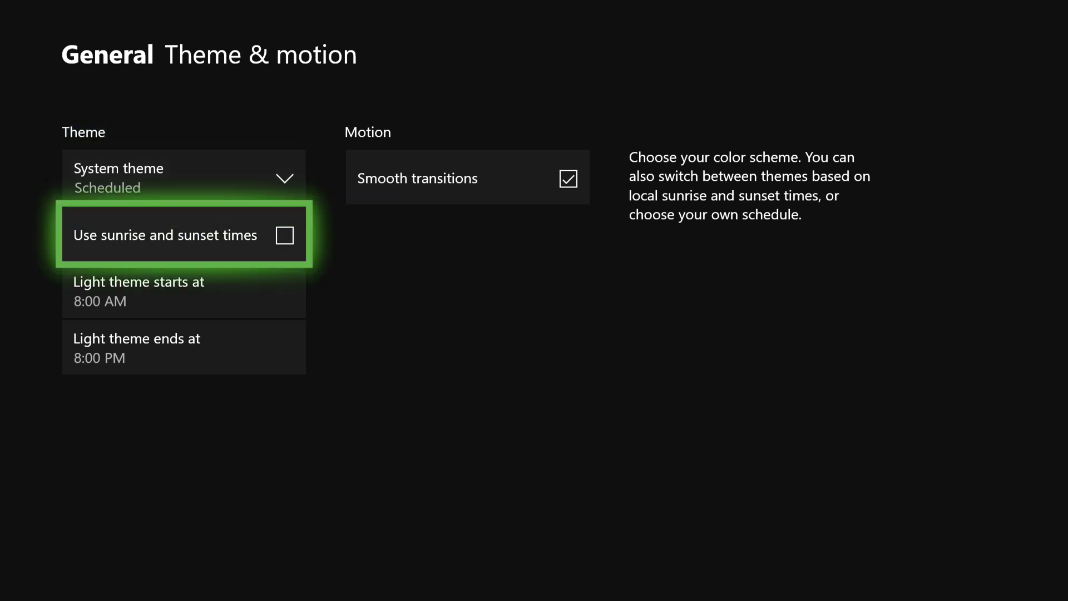
{"action": "key", "text": "Down"}
{"action": "key", "text": "Up"}
{"action": "key", "text": "Down"}
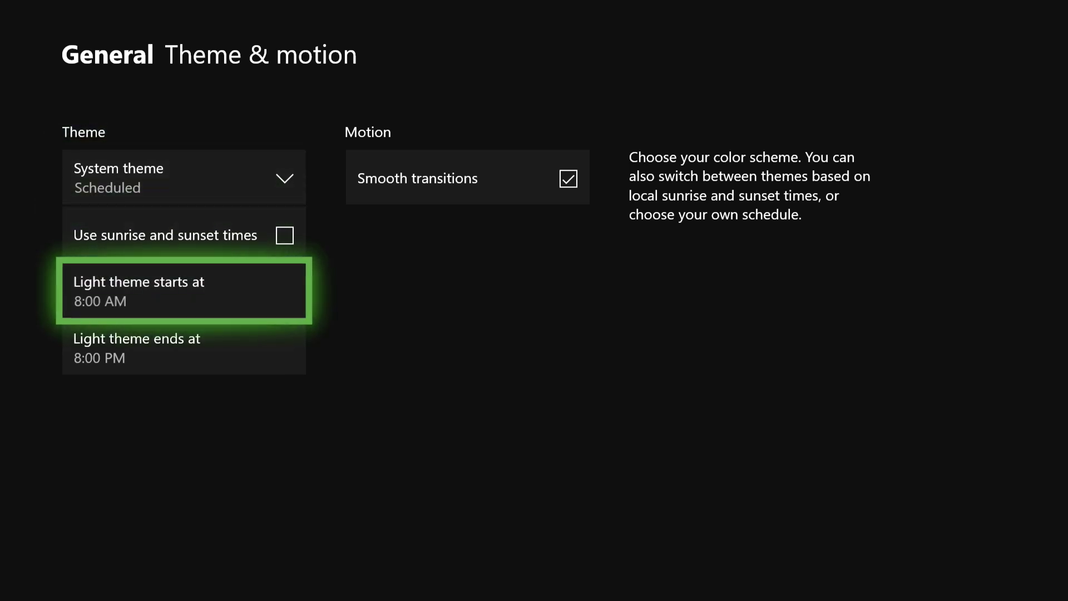
{"action": "key", "text": "Return"}
{"action": "key", "text": "Down"}
{"action": "key", "text": "Return"}
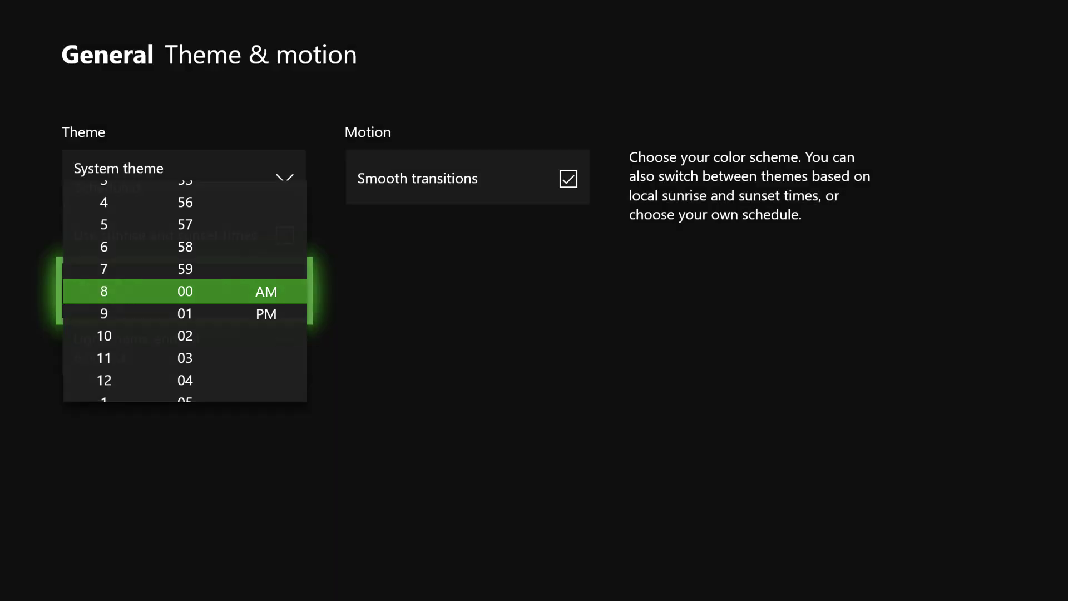
- Leave the end time unchanged and make the Scheduled theme follow sunrise and sunset times
{"action": "key", "text": "Right"}
{"action": "key", "text": "Left"}
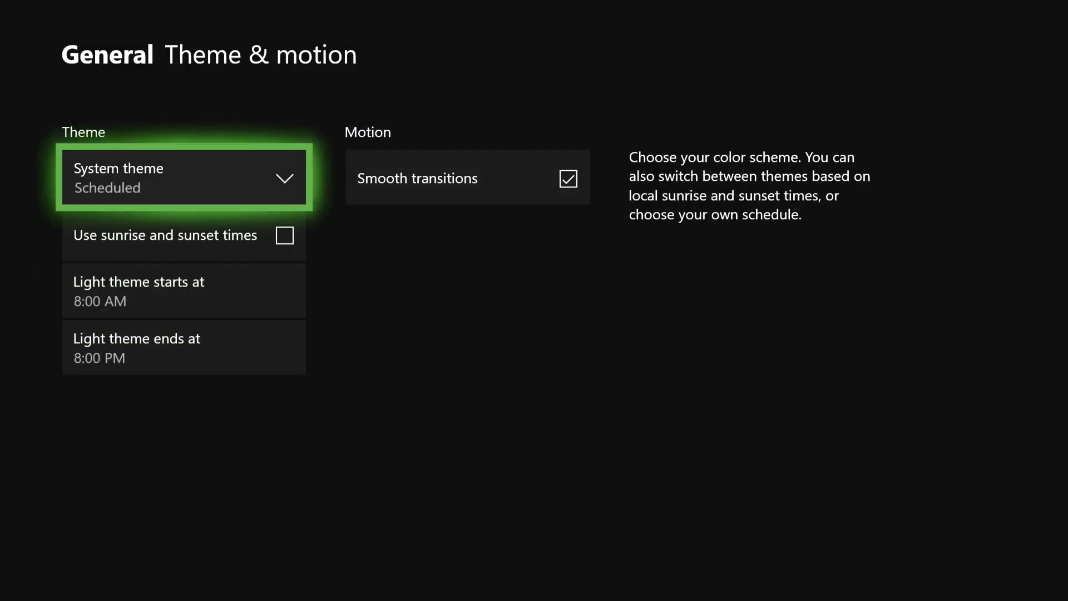
{"action": "key", "text": "Down"}
{"action": "key", "text": "Down"}
{"action": "key", "text": "Down"}
{"action": "key", "text": "Return"}
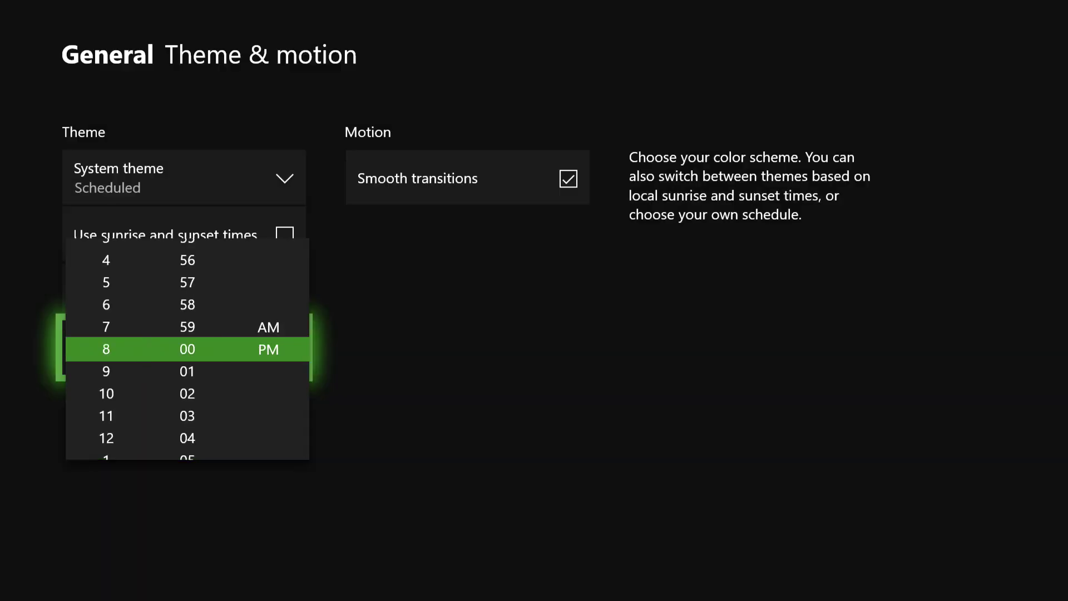
{"action": "key", "text": "Return"}
{"action": "key", "text": "Up"}
{"action": "key", "text": "Up"}
{"action": "key", "text": "Return"}
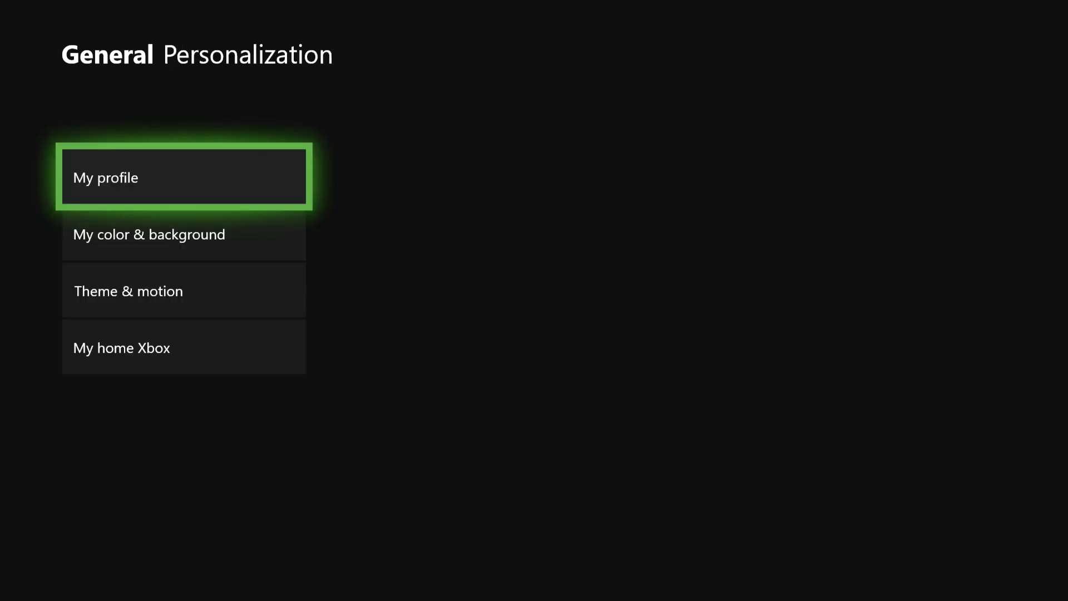
- In Theme & motion, switch the light-theme schedule off sunrise/sunset to custom times
{"action": "key", "text": "Down"}
{"action": "key", "text": "Down"}
{"action": "key", "text": "Return"}
{"action": "key", "text": "Right"}
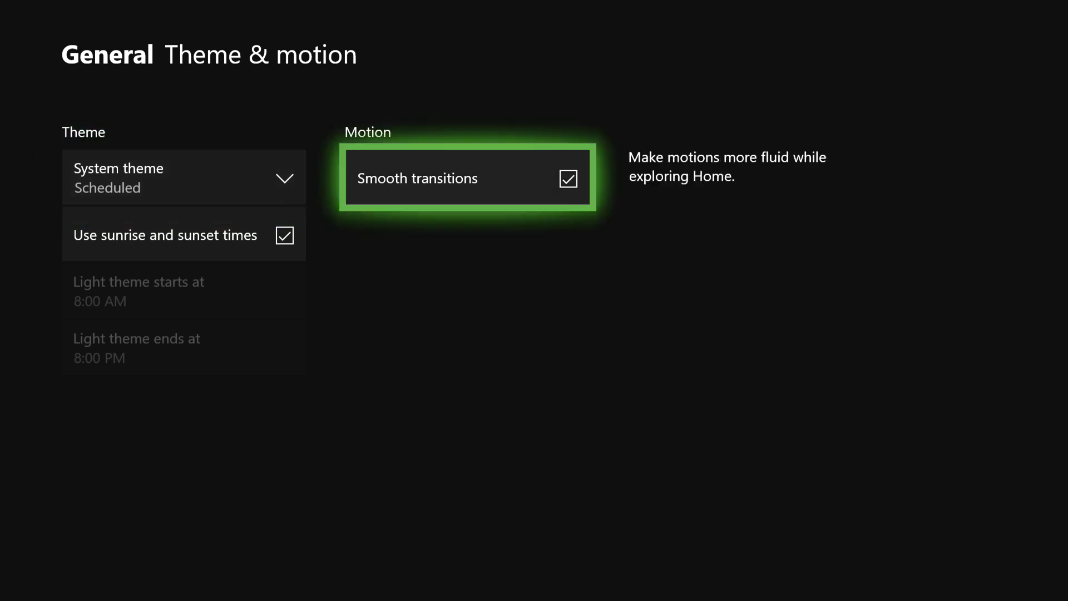
{"action": "key", "text": "Left"}
{"action": "key", "text": "Right"}
{"action": "key", "text": "Return"}
{"action": "key", "text": "Left"}
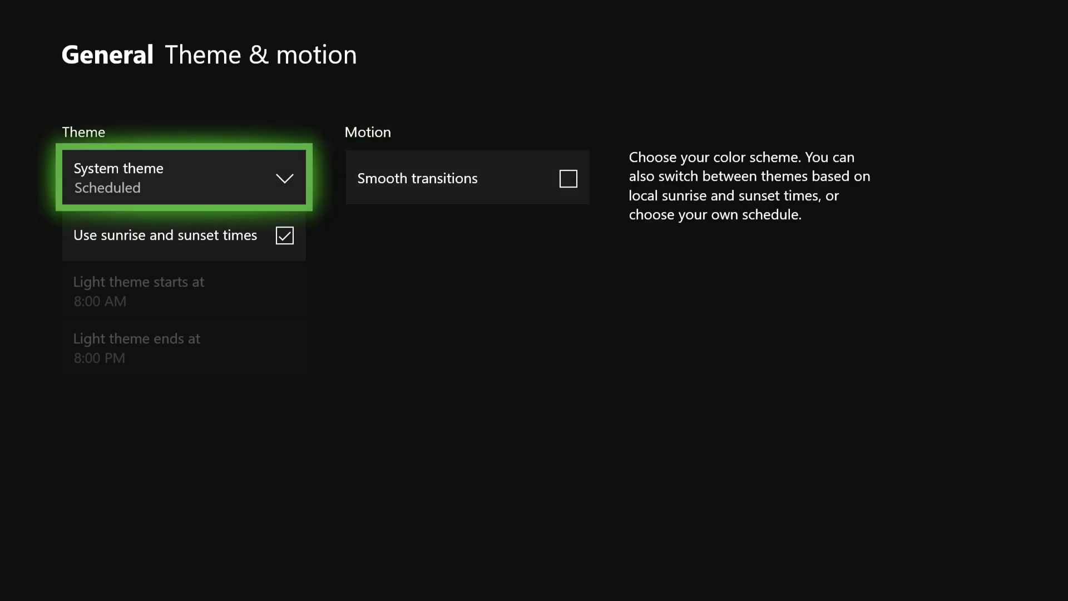
{"action": "key", "text": "Down"}
{"action": "key", "text": "Return"}
- Change the system theme from Scheduled to Dark
{"action": "key", "text": "Return"}
{"action": "key", "text": "Up"}
{"action": "key", "text": "Up"}
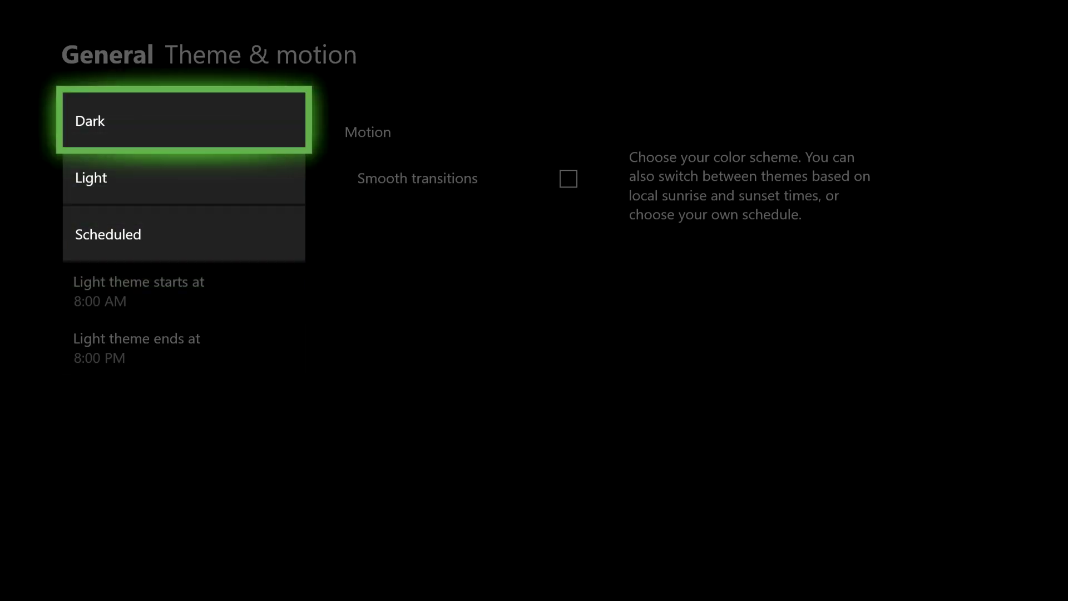
{"action": "key", "text": "Return"}
{"action": "key", "text": "Right"}
- Back in Personalization, browse My background choices down to Achievement art and Custom image
{"action": "key", "text": "Escape"}
{"action": "key", "text": "Down"}
{"action": "key", "text": "Down"}
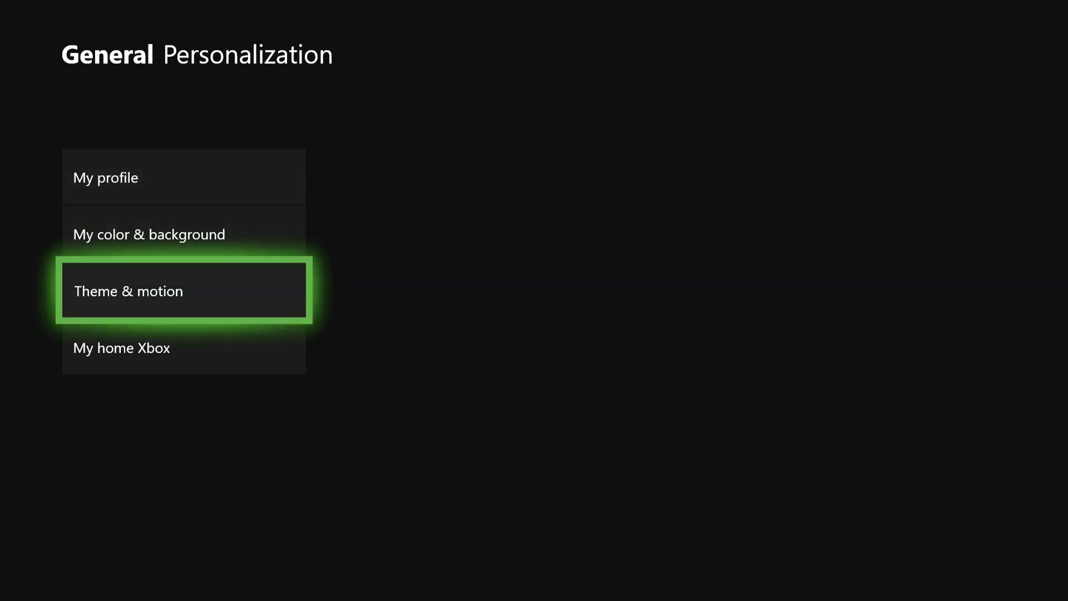
{"action": "key", "text": "Return"}
{"action": "key", "text": "Escape"}
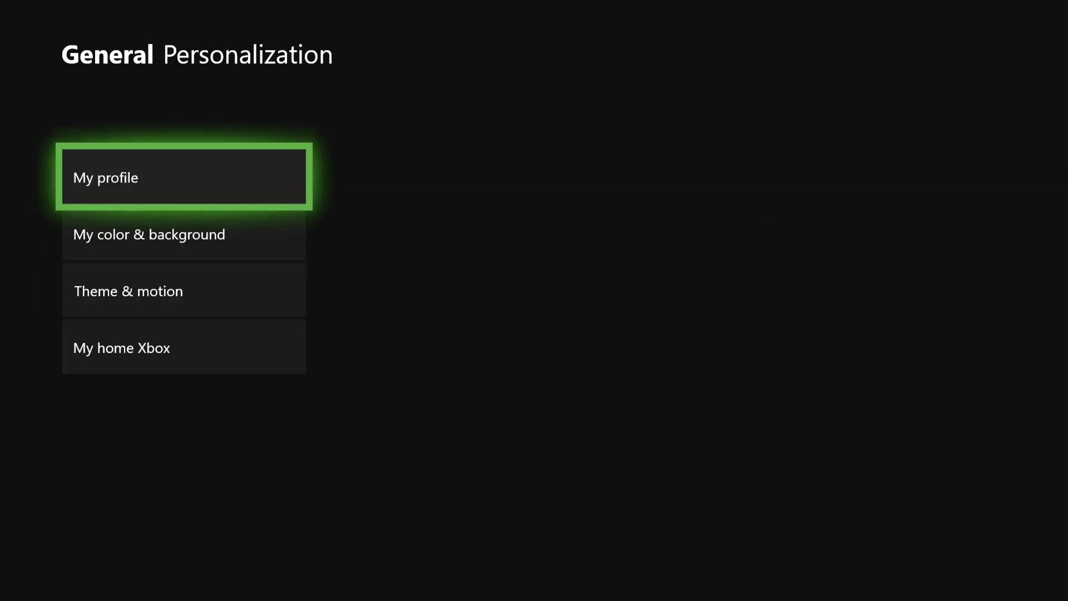
{"action": "key", "text": "Down"}
{"action": "key", "text": "Down"}
{"action": "key", "text": "Up"}
{"action": "key", "text": "Up"}
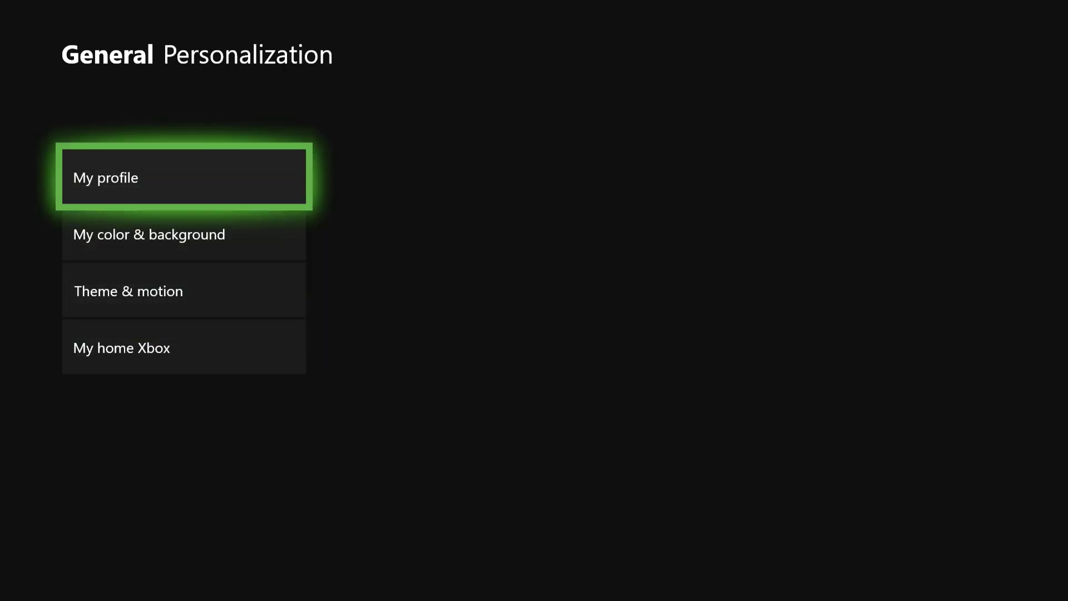
{"action": "key", "text": "Down"}
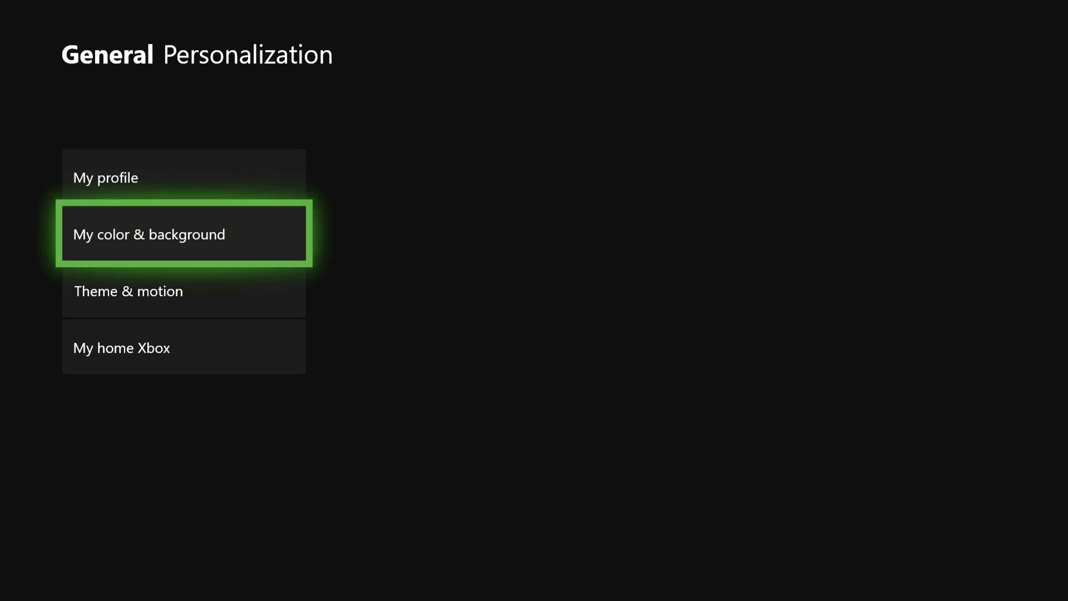
{"action": "key", "text": "Return"}
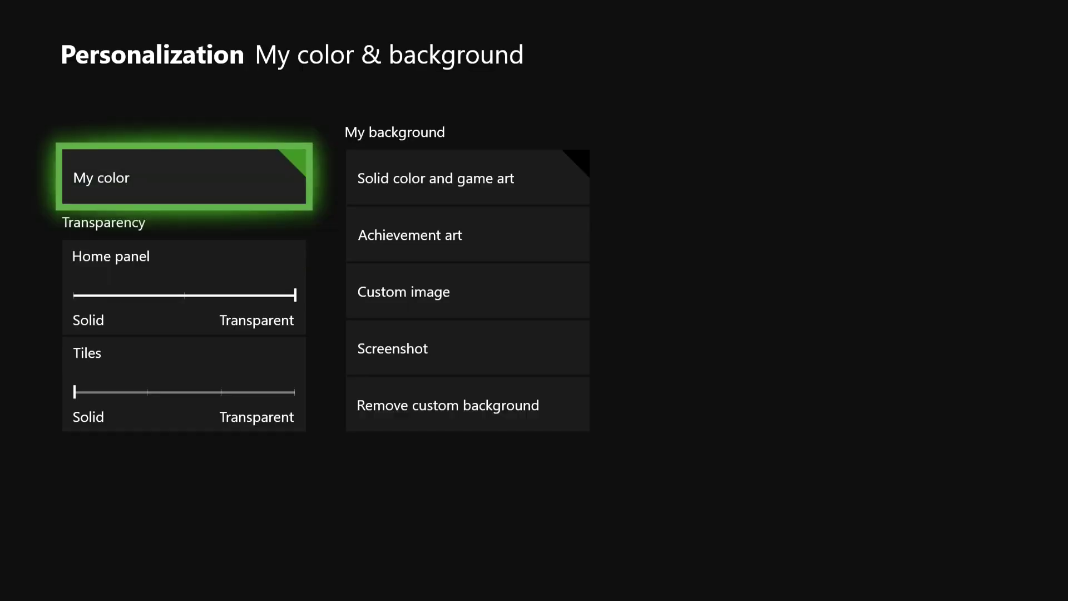
{"action": "key", "text": "Right"}
{"action": "key", "text": "Down"}
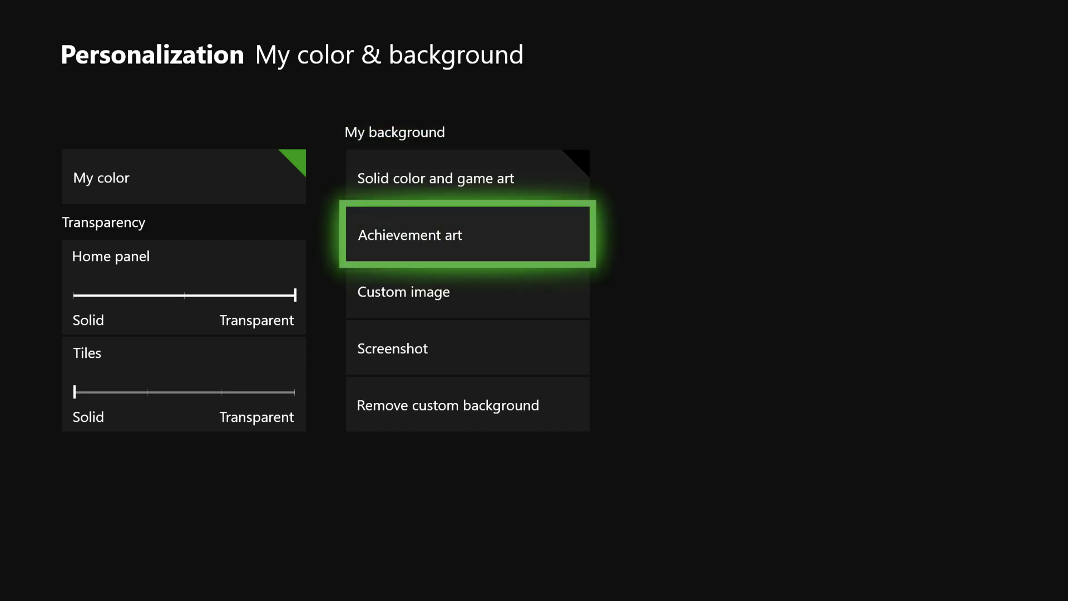
{"action": "key", "text": "Down"}
{"action": "key", "text": "Down"}
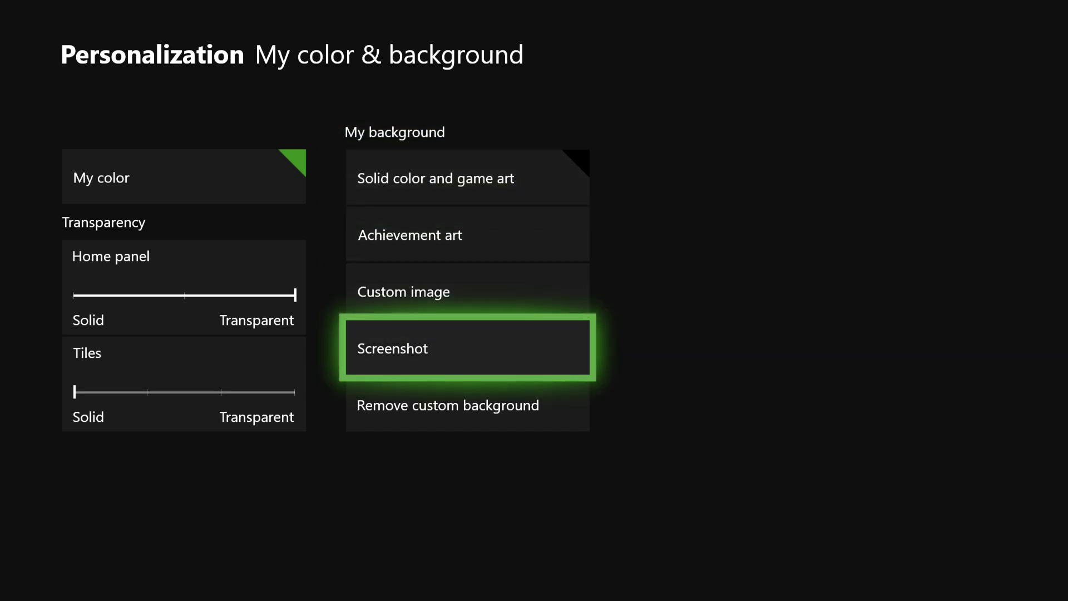
{"action": "key", "text": "Up"}
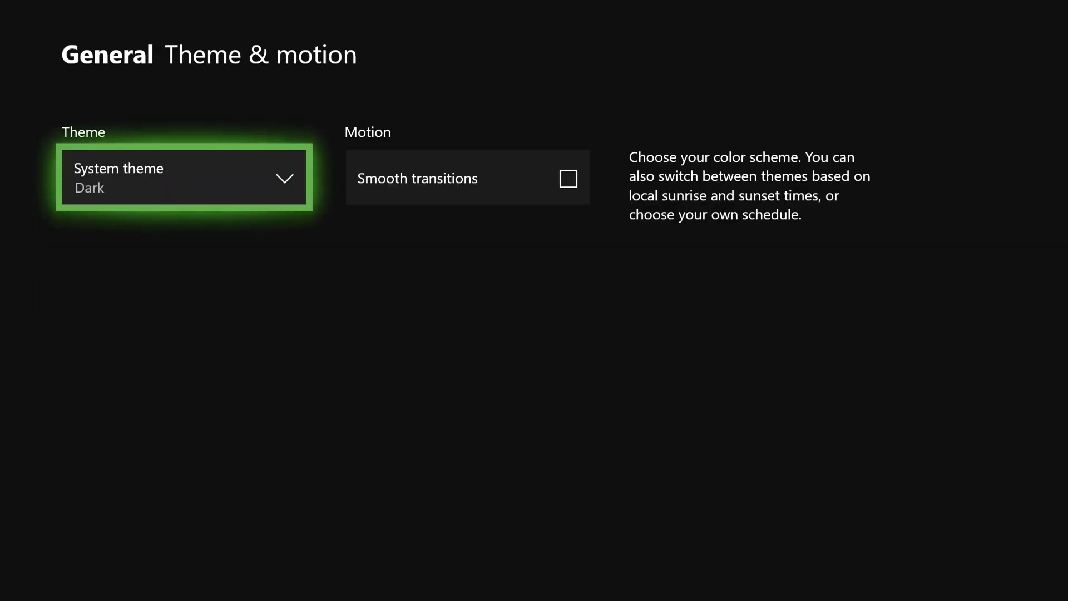
- Turn Smooth transitions on in Theme & motion
{"action": "key", "text": "Right"}
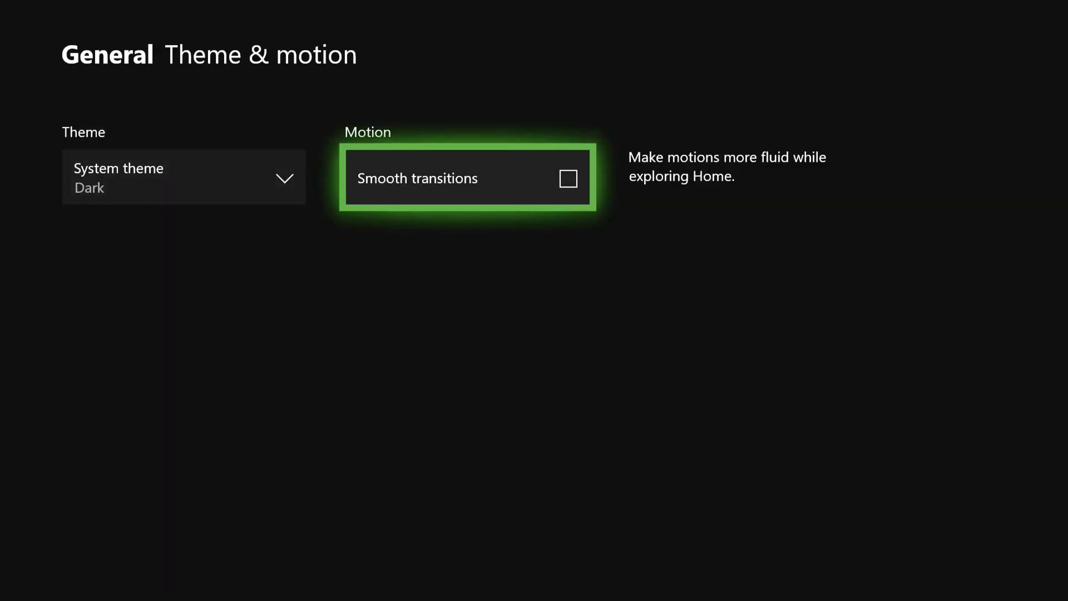
{"action": "key", "text": "Escape"}
{"action": "key", "text": "Down"}
{"action": "key", "text": "Down"}
{"action": "key", "text": "Return"}
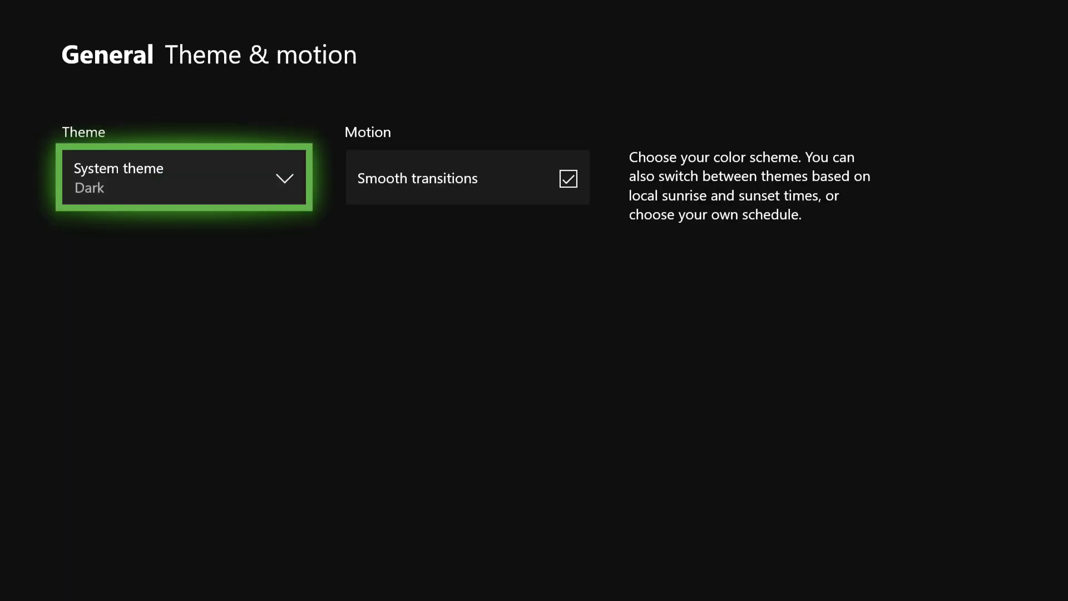
{"action": "key", "text": "Right"}
- Reopen the system theme list, keep Dark, and return to the Personalization list
{"action": "key", "text": "Left"}
{"action": "key", "text": "Return"}
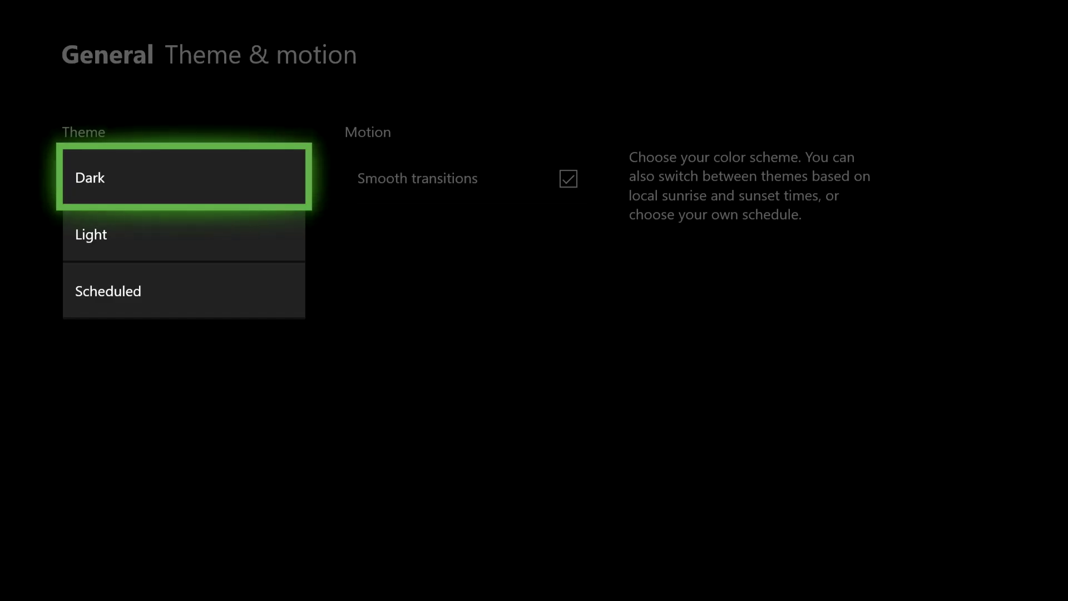
{"action": "key", "text": "Escape"}
{"action": "key", "text": "Return"}
{"action": "key", "text": "Escape"}
{"action": "key", "text": "Escape"}
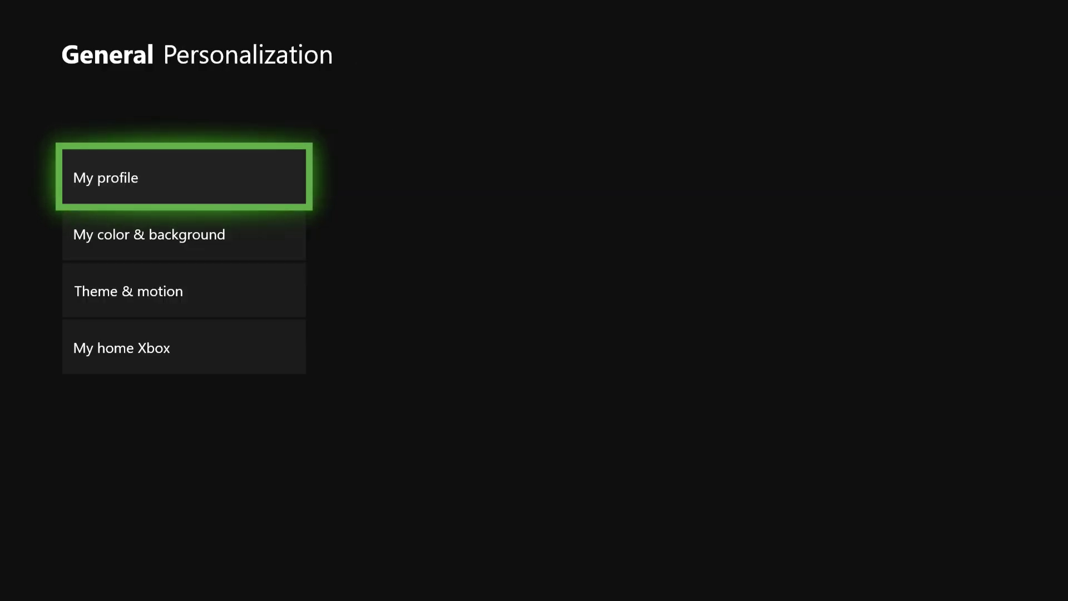
- In My color & background, browse the background options down to Custom image and back
{"action": "key", "text": "Down"}
{"action": "key", "text": "Return"}
{"action": "key", "text": "Right"}
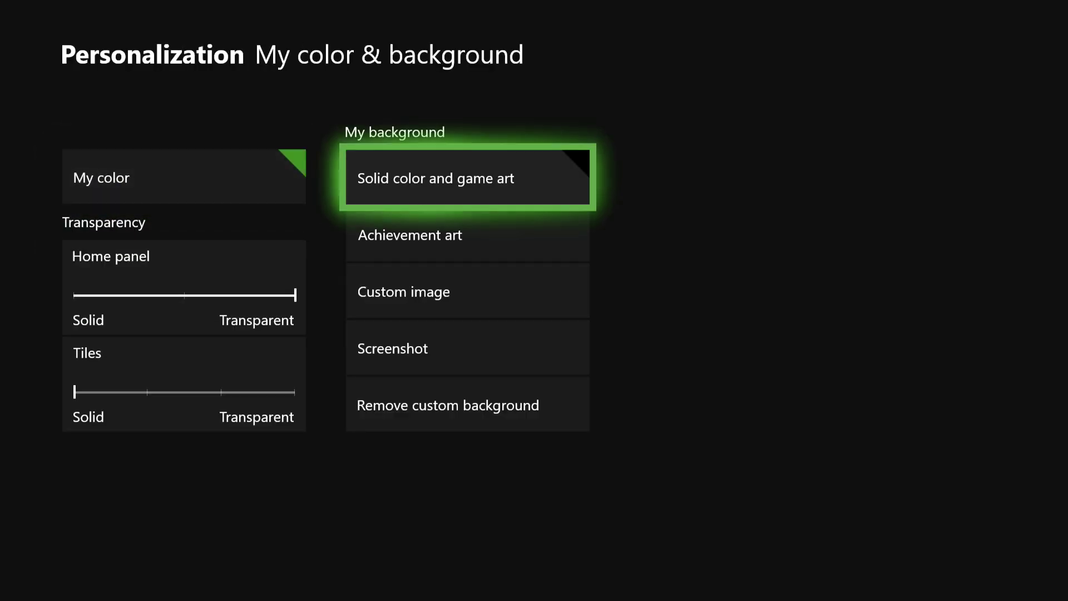
{"action": "key", "text": "Down"}
{"action": "key", "text": "Down"}
{"action": "key", "text": "Up"}
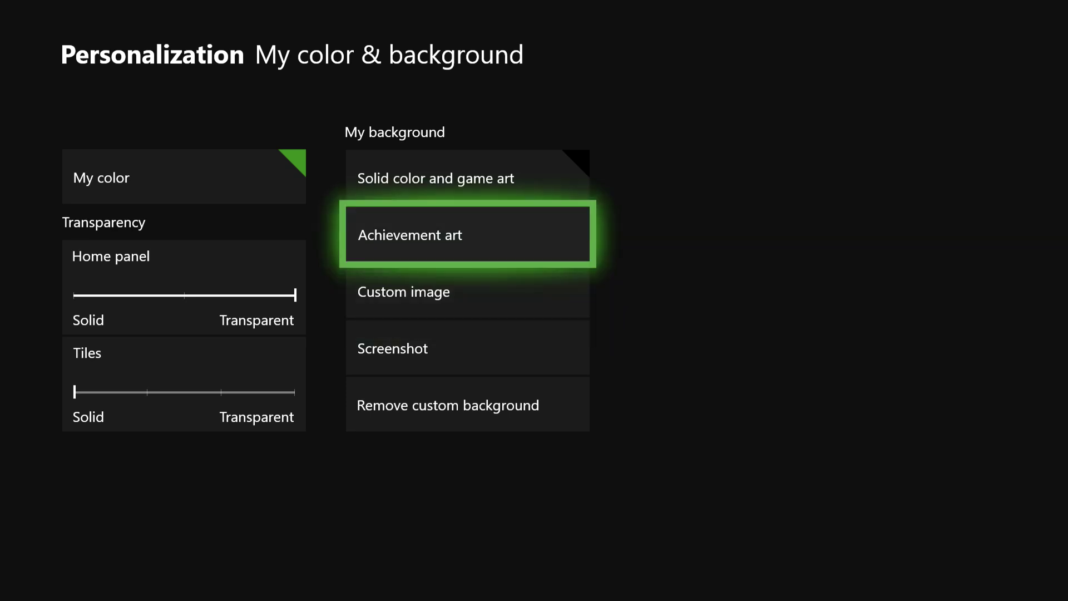
{"action": "key", "text": "Up"}
{"action": "key", "text": "Escape"}
{"action": "key", "text": "Down"}
{"action": "key", "text": "Down"}
- Review Solid color, Achievement art and Custom image again, then leave Settings for Manage captures
{"action": "key", "text": "Up"}
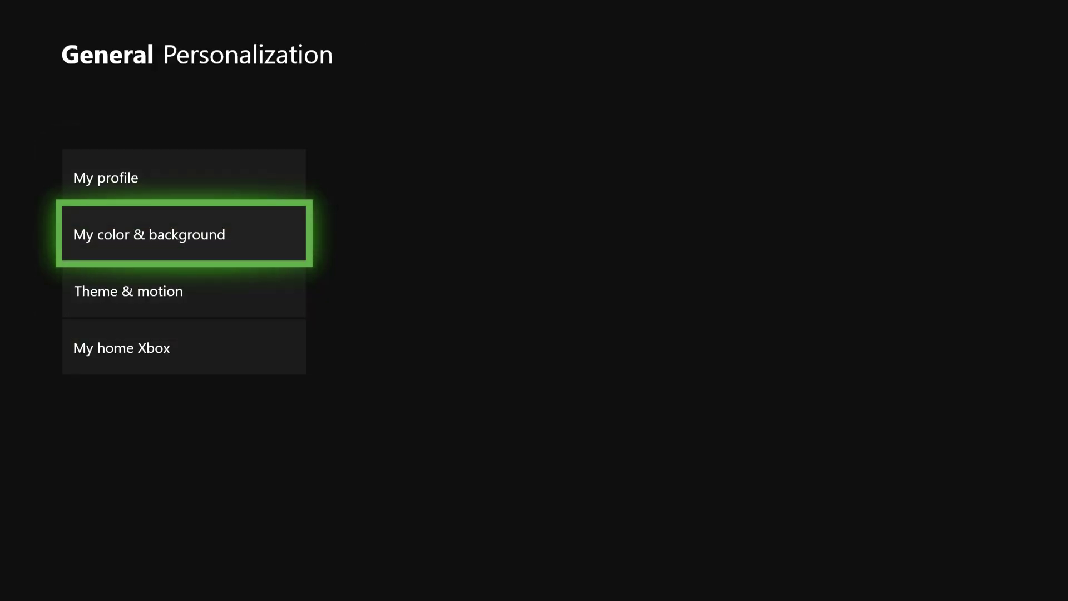
{"action": "key", "text": "Return"}
{"action": "key", "text": "Right"}
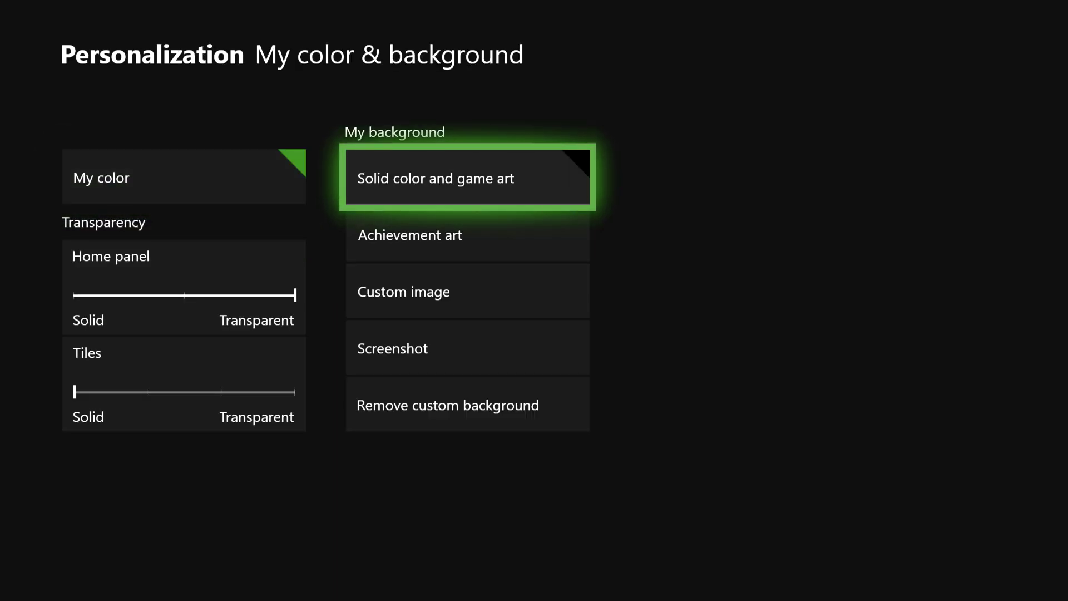
{"action": "key", "text": "Down"}
{"action": "key", "text": "Down"}
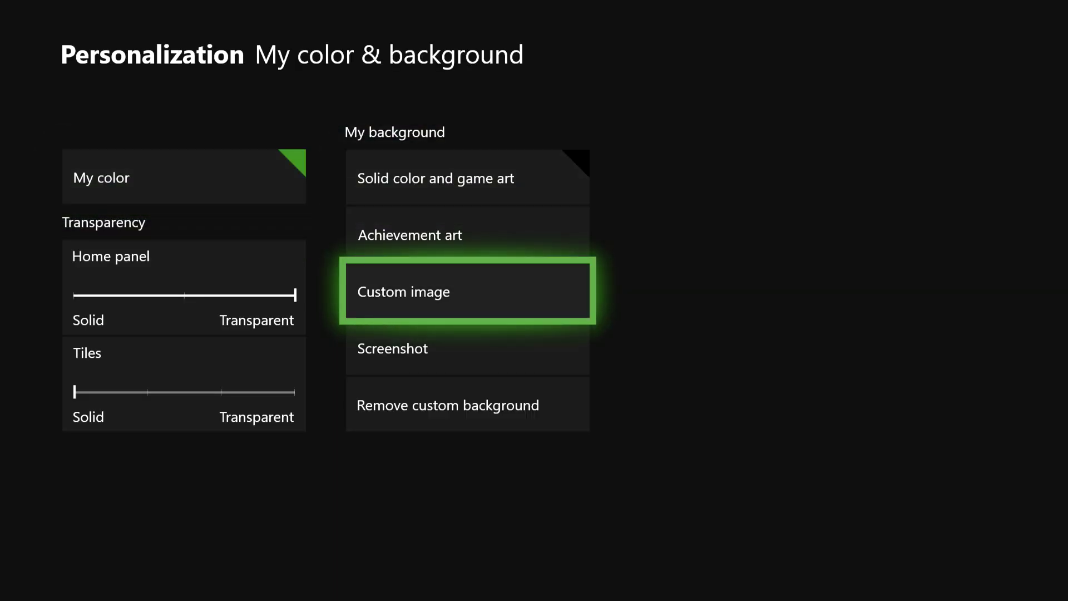
{"action": "key", "text": "Up"}
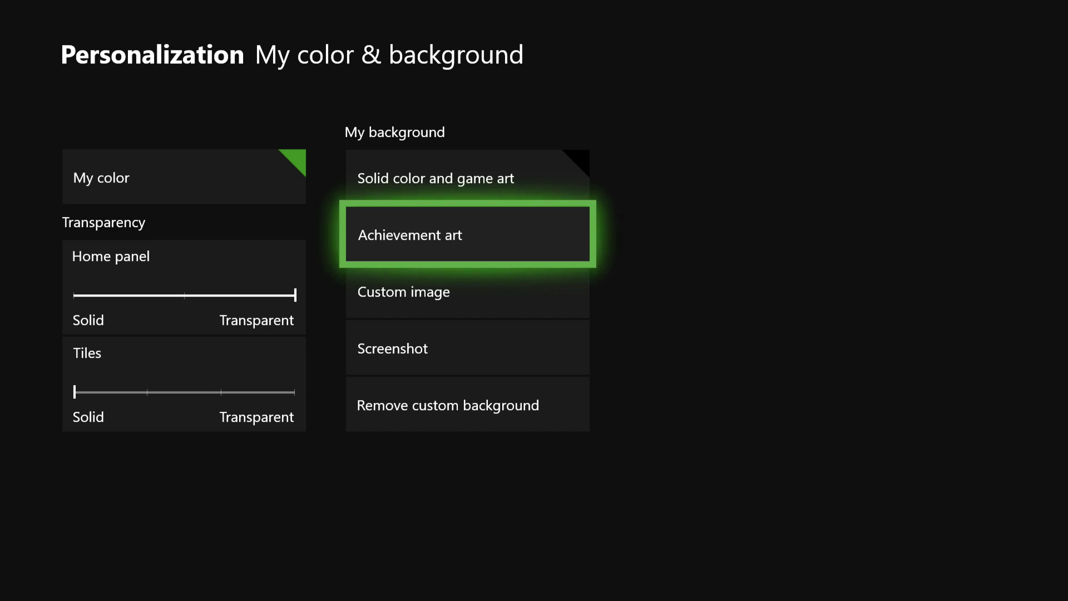
{"action": "key", "text": "Down"}
{"action": "key", "text": "Up"}
{"action": "key", "text": "Up"}
{"action": "key", "text": "Down"}
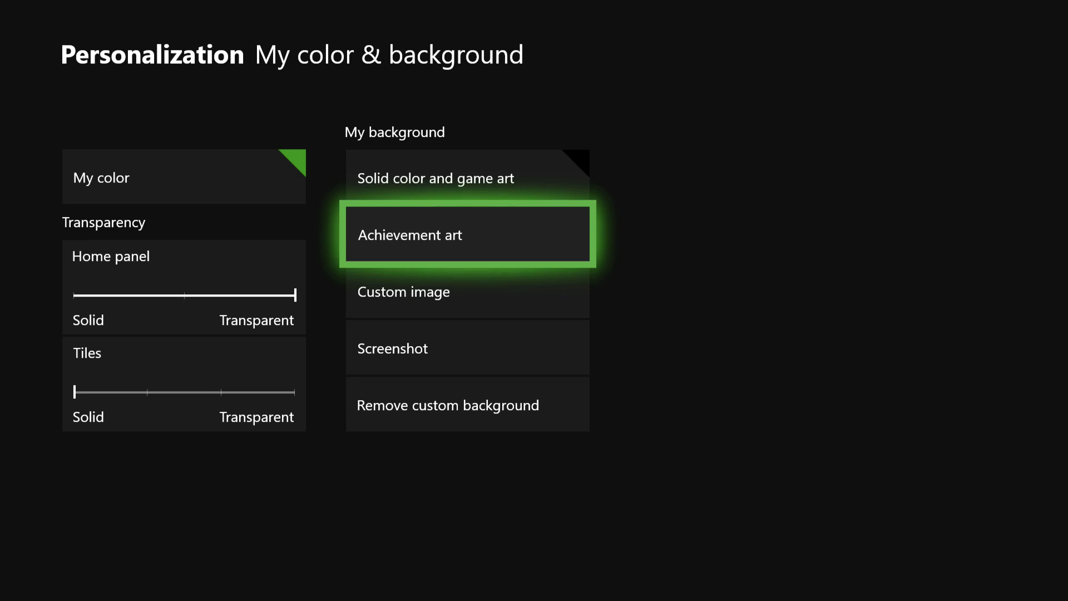
{"action": "key", "text": "Escape"}
{"action": "key", "text": "Escape"}
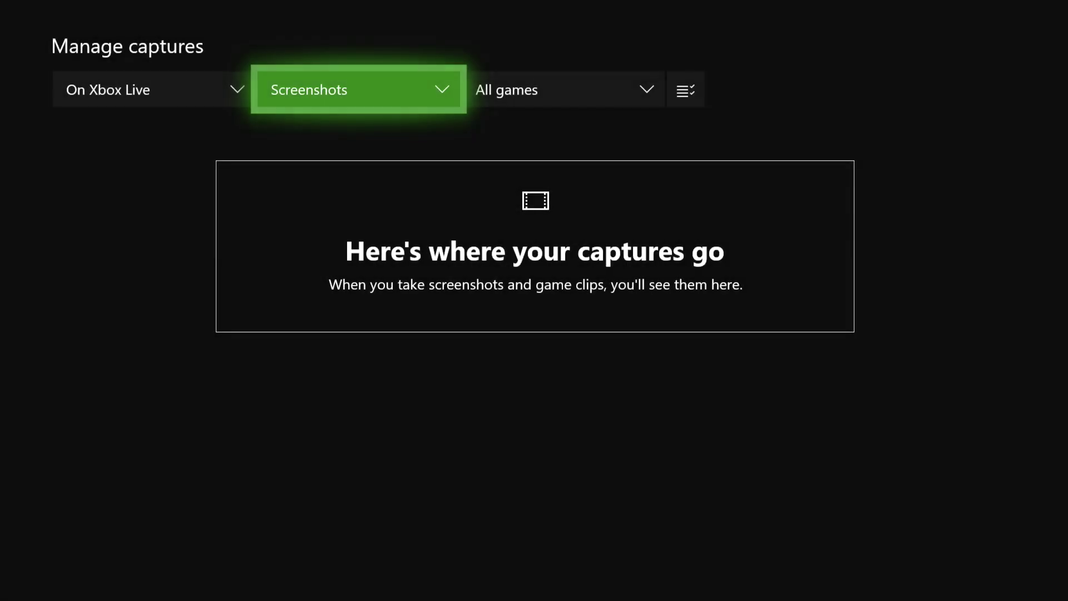
{"action": "key", "text": "Escape"}
- From Home, move to the Error fix club and open its welcome page
{"action": "key", "text": "Down"}
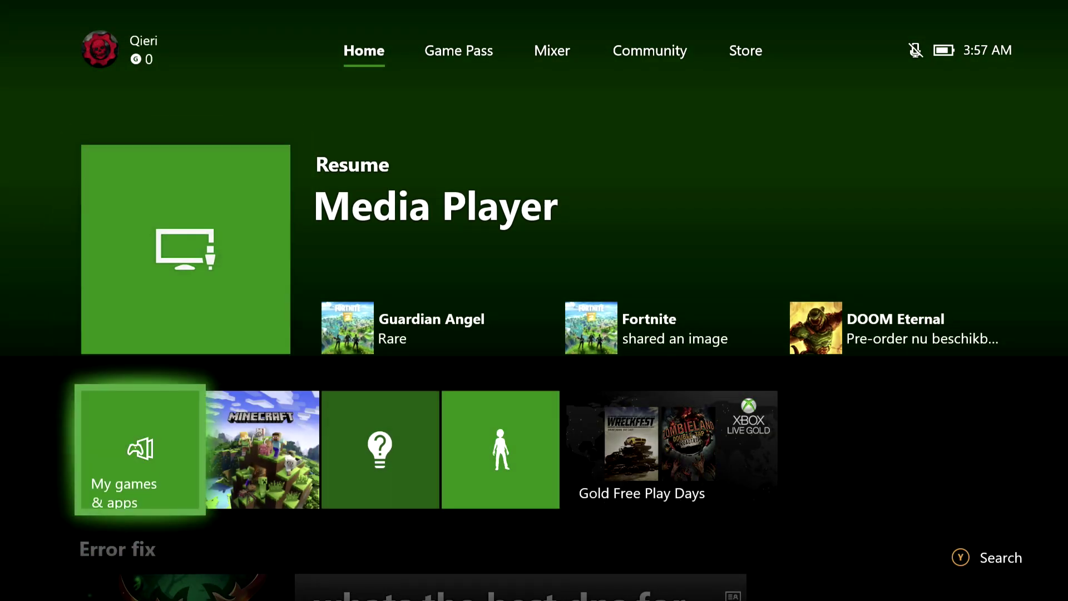
{"action": "key", "text": "Down"}
{"action": "key", "text": "Down"}
{"action": "key", "text": "Up"}
{"action": "key", "text": "Up"}
{"action": "key", "text": "Up"}
{"action": "key", "text": "Up"}
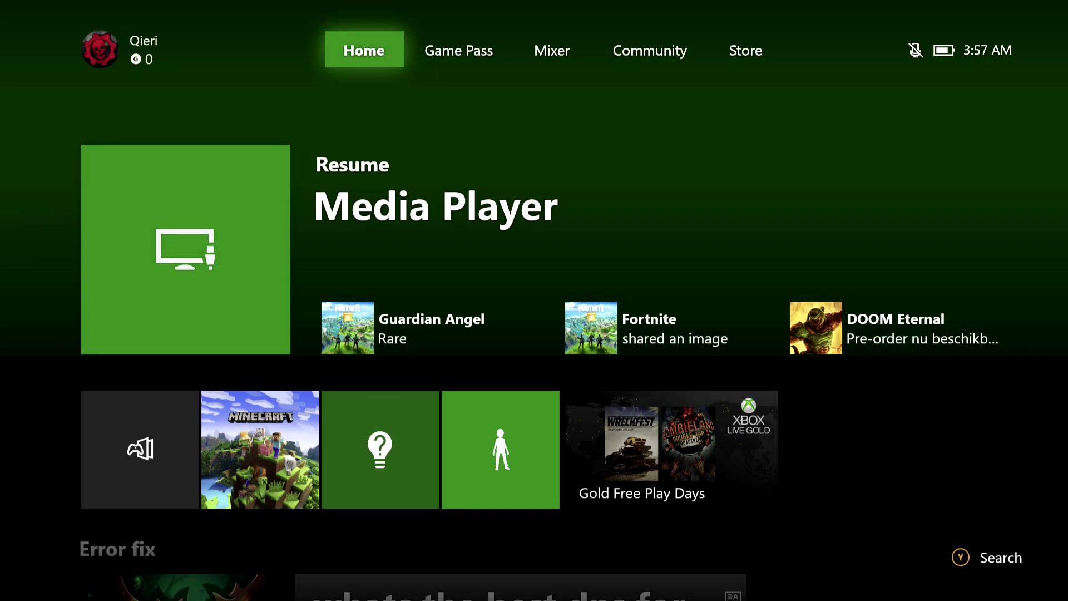
{"action": "key", "text": "Down"}
{"action": "key", "text": "Down"}
{"action": "key", "text": "Down"}
{"action": "key", "text": "Down"}
{"action": "key", "text": "Up"}
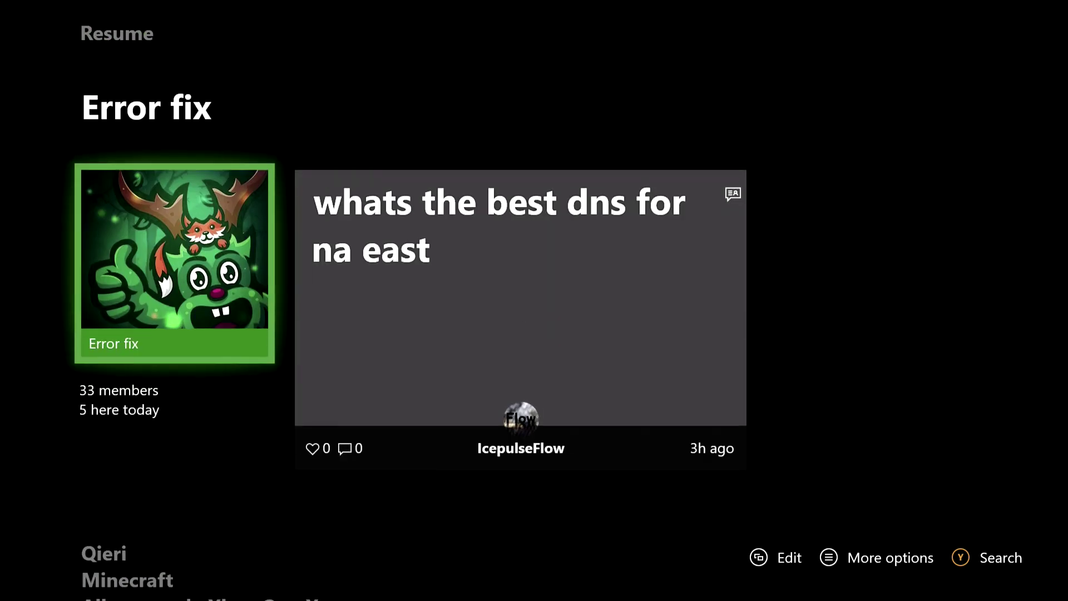